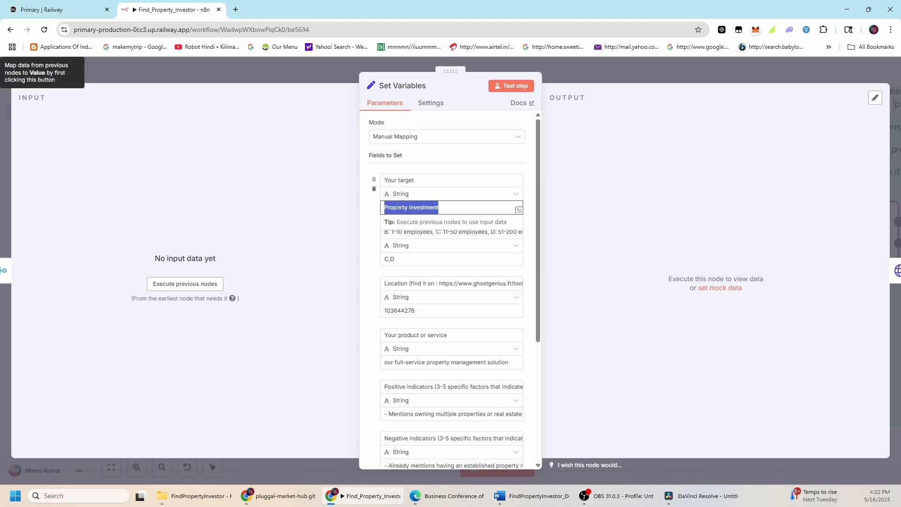
- Review the target, employee-size, location and product or service fields of the Set Variables node
{"action": "left_click", "coordinate": [528, 180]}
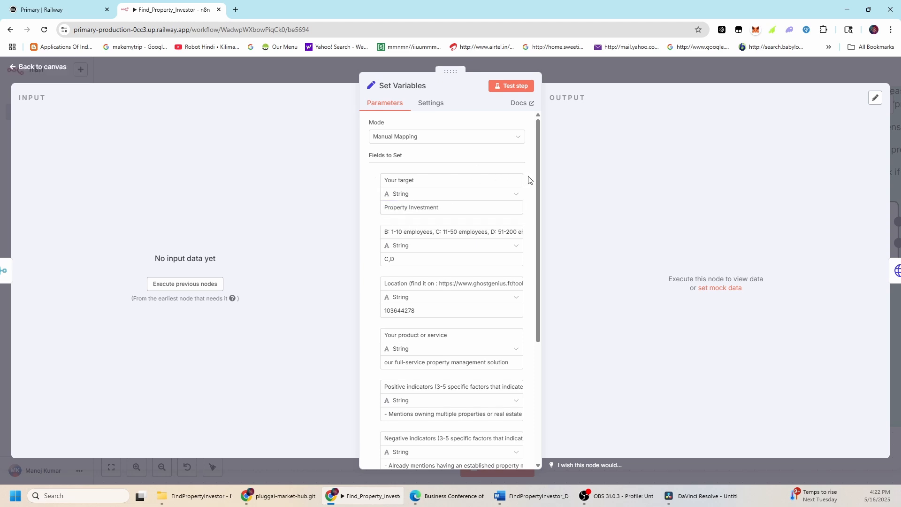
{"action": "scroll", "coordinate": [474, 226], "scroll_direction": "down", "scroll_amount": 1}
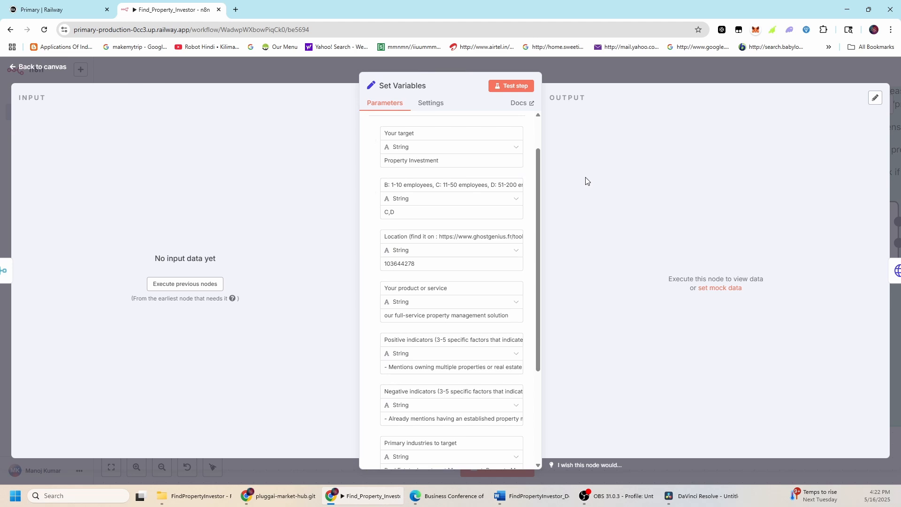
{"action": "left_click", "coordinate": [489, 186]}
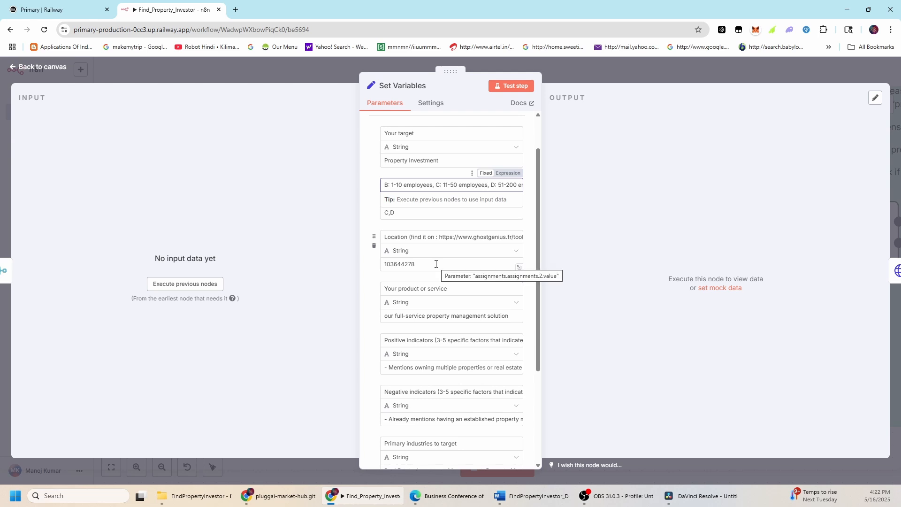
{"action": "scroll", "coordinate": [430, 265], "scroll_direction": "down", "scroll_amount": 1}
{"action": "left_click", "coordinate": [420, 218]}
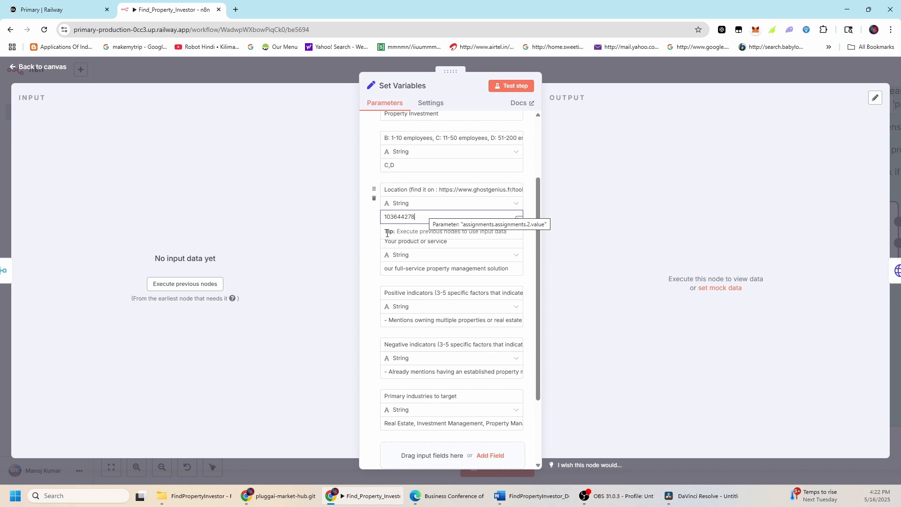
{"action": "left_click", "coordinate": [374, 243]}
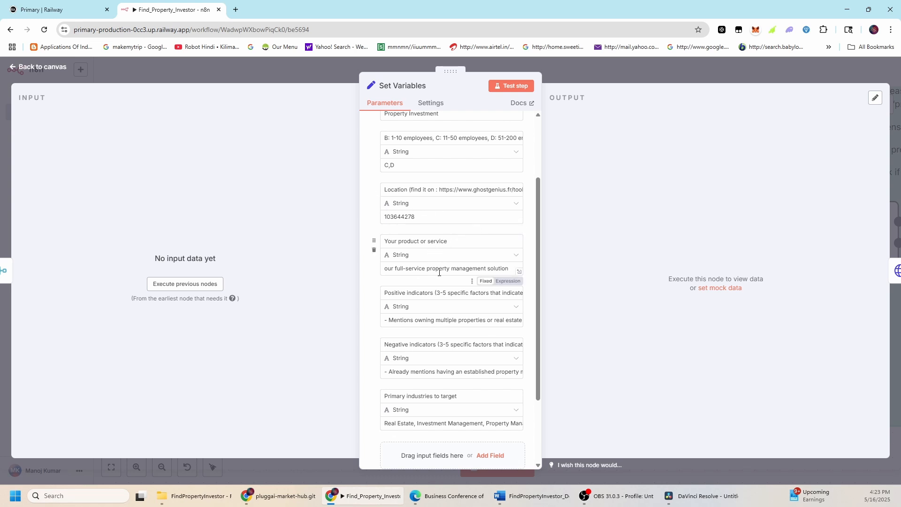
{"action": "left_click", "coordinate": [486, 270]}
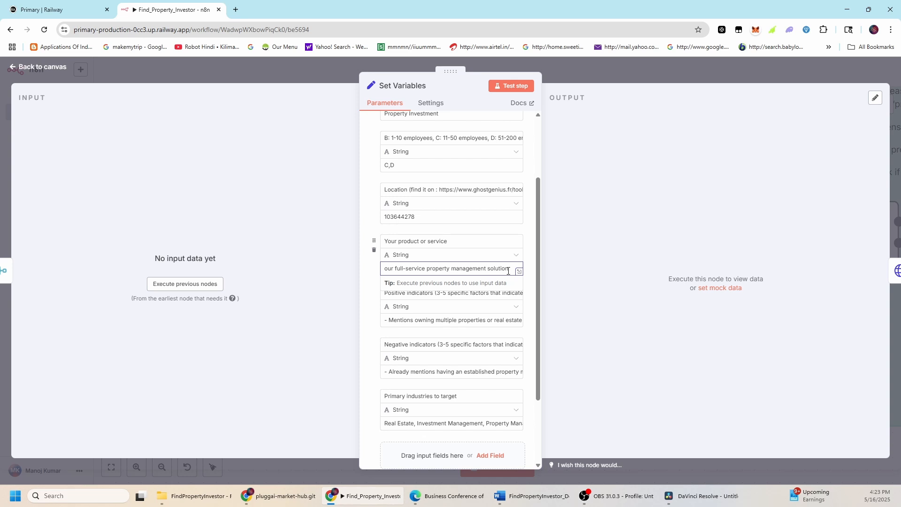
{"action": "left_click_drag", "start_coordinate": [508, 271], "coordinate": [383, 270]}
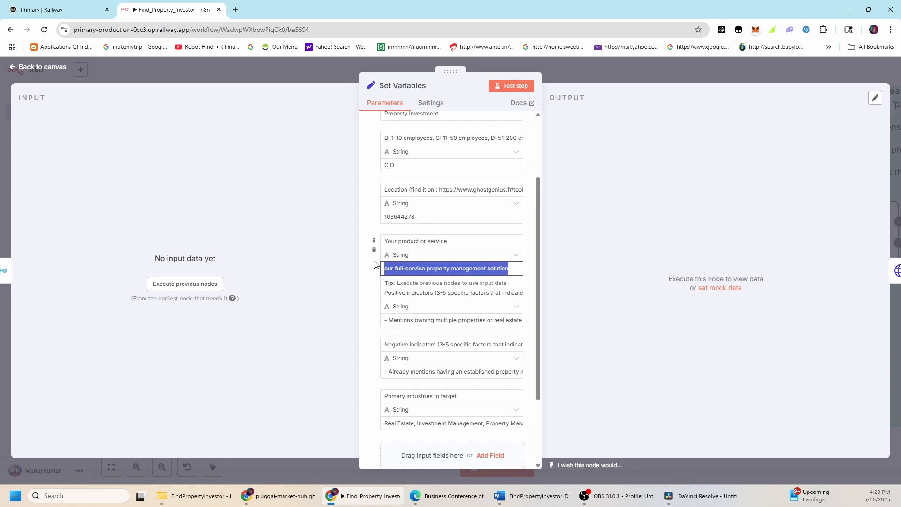
{"action": "left_click", "coordinate": [368, 314]}
- Read through the full text of the Positive indicators value in the Set Variables node
{"action": "scroll", "coordinate": [451, 310], "scroll_direction": "down", "scroll_amount": 3}
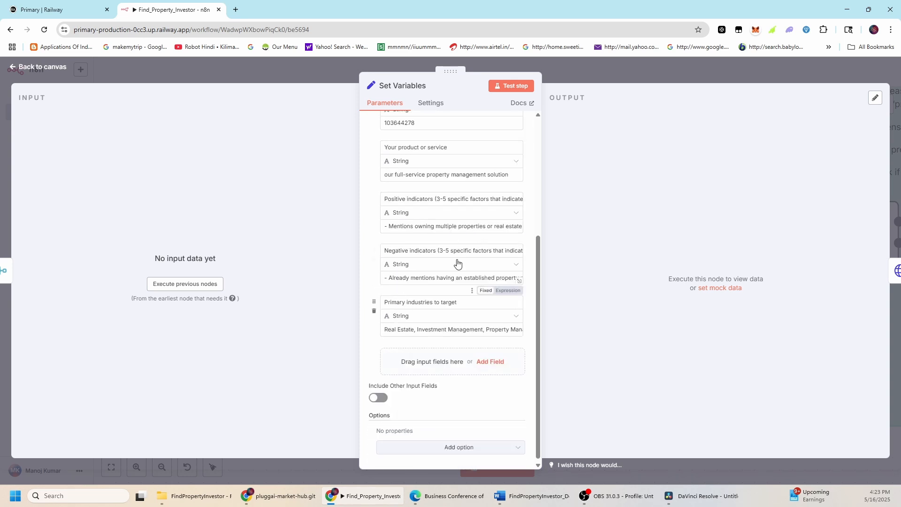
{"action": "left_click", "coordinate": [428, 229]}
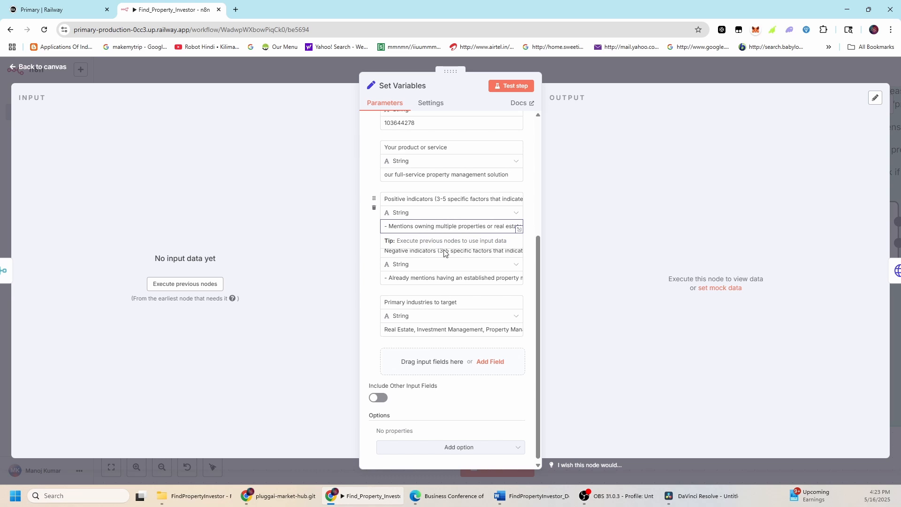
{"action": "left_click", "coordinate": [368, 282]}
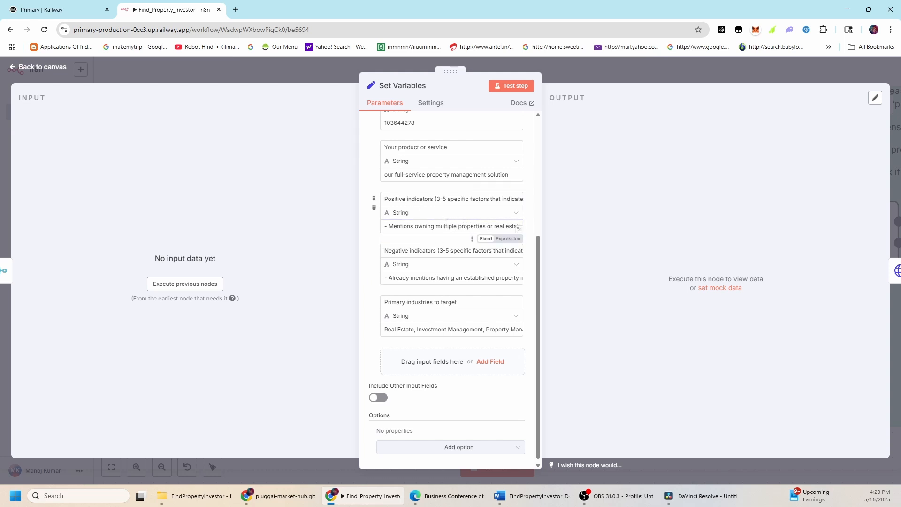
{"action": "left_click", "coordinate": [471, 227]}
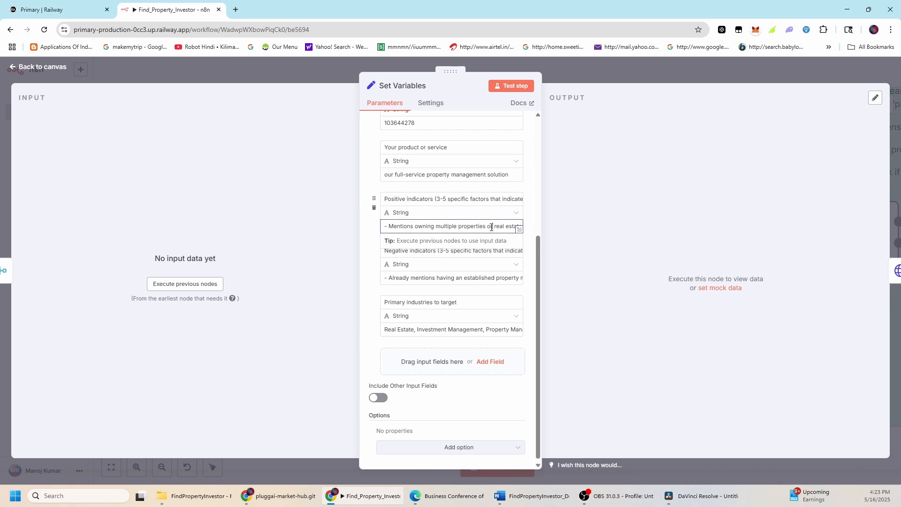
{"action": "key", "text": "Right"}
{"action": "key", "text": "Right"}
{"action": "key", "text": "Right"}
{"action": "key", "text": "Right"}
{"action": "key", "text": "Right"}
{"action": "key", "text": "Right"}
{"action": "key", "text": "Right"}
{"action": "key", "text": "Right"}
{"action": "key", "text": "Right"}
{"action": "key", "text": "Right"}
{"action": "key", "text": "Right"}
{"action": "key", "text": "Right"}
{"action": "key", "text": "Right"}
{"action": "key", "text": "Right"}
{"action": "key", "text": "Right"}
{"action": "key", "text": "Right"}
{"action": "key", "text": "Right"}
{"action": "key", "text": "Right"}
{"action": "key", "text": "Right"}
{"action": "key", "text": "Right"}
{"action": "key", "text": "Right"}
{"action": "key", "text": "Right"}
{"action": "key", "text": "Right"}
{"action": "key", "text": "Right"}
{"action": "key", "text": "Right"}
{"action": "key", "text": "Right"}
{"action": "key", "text": "Right"}
{"action": "key", "text": "Right"}
{"action": "key", "text": "Right"}
{"action": "key", "text": "Right"}
{"action": "key", "text": "Right"}
{"action": "key", "text": "Right"}
{"action": "key", "text": "Right"}
{"action": "key", "text": "Right"}
{"action": "key", "text": "Right"}
{"action": "key", "text": "Right"}
{"action": "key", "text": "Right"}
{"action": "key", "text": "Right"}
{"action": "key", "text": "Right"}
{"action": "key", "text": "Right"}
{"action": "key", "text": "Right"}
{"action": "key", "text": "Right"}
{"action": "key", "text": "Right"}
{"action": "key", "text": "Right"}
{"action": "key", "text": "Right"}
{"action": "key", "text": "Right"}
{"action": "key", "text": "Right"}
{"action": "key", "text": "Right"}
{"action": "key", "text": "Right"}
{"action": "key", "text": "Right"}
{"action": "key", "text": "Right"}
{"action": "key", "text": "Right"}
{"action": "key", "text": "Right"}
{"action": "key", "text": "Right"}
{"action": "key", "text": "Right"}
{"action": "key", "text": "Right"}
{"action": "key", "text": "Right"}
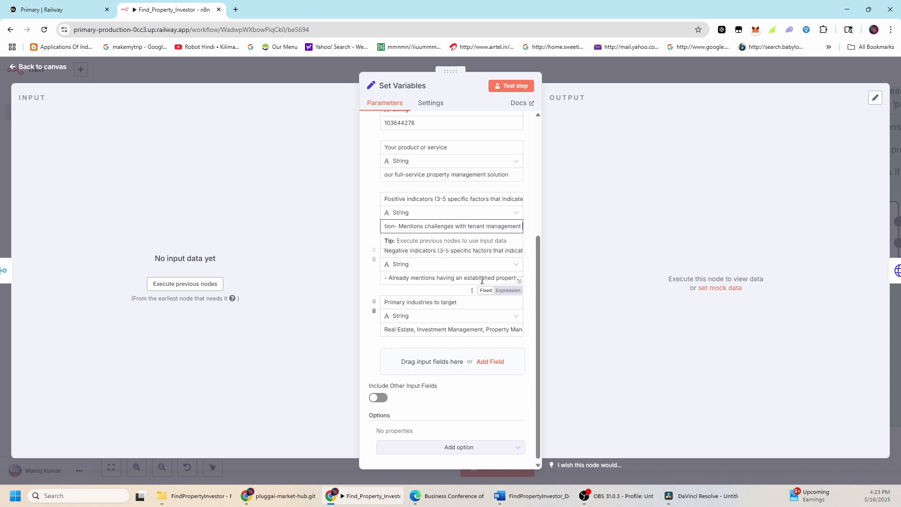
- Read through the full text of the Negative indicators value in the Set Variables node
{"action": "left_click", "coordinate": [471, 255]}
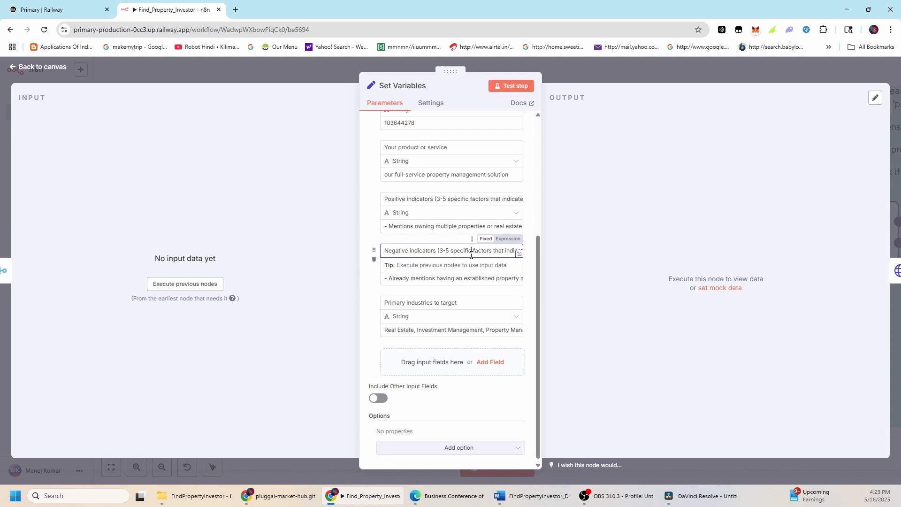
{"action": "left_click", "coordinate": [457, 278]}
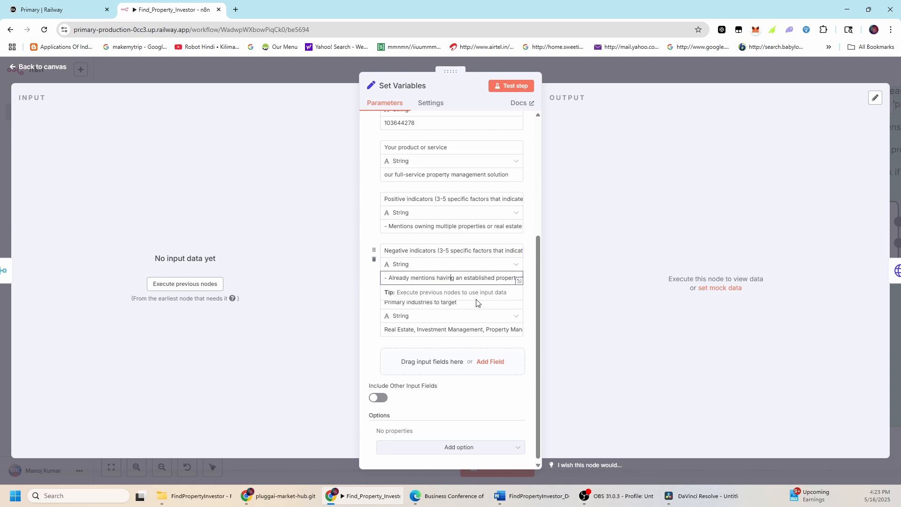
{"action": "key", "text": "Right"}
{"action": "key", "text": "Right"}
{"action": "key", "text": "Right"}
{"action": "key", "text": "Right"}
{"action": "key", "text": "Right"}
{"action": "key", "text": "Right"}
{"action": "key", "text": "Right"}
{"action": "key", "text": "Right"}
{"action": "key", "text": "Right"}
{"action": "key", "text": "Right"}
{"action": "key", "text": "Right"}
{"action": "key", "text": "Right"}
{"action": "key", "text": "Right"}
{"action": "key", "text": "Right"}
{"action": "key", "text": "Right"}
{"action": "key", "text": "Right"}
{"action": "key", "text": "Right"}
{"action": "key", "text": "Right"}
{"action": "key", "text": "Right"}
{"action": "key", "text": "Right"}
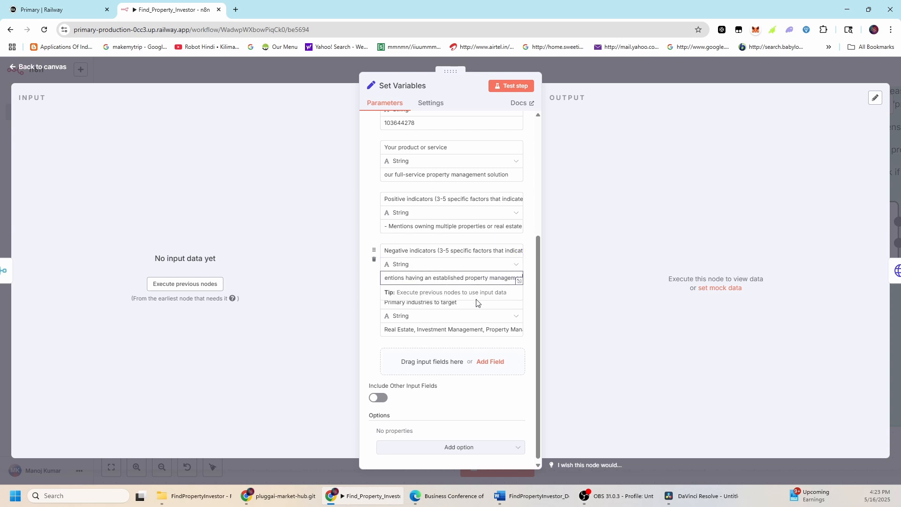
{"action": "key", "text": "Right"}
{"action": "key", "text": "Right"}
{"action": "key", "text": "Right"}
{"action": "key", "text": "Right"}
{"action": "key", "text": "Right"}
{"action": "key", "text": "Right"}
{"action": "key", "text": "Right"}
{"action": "key", "text": "Right"}
{"action": "key", "text": "Right"}
{"action": "key", "text": "Right"}
{"action": "key", "text": "Right"}
{"action": "key", "text": "Right"}
{"action": "key", "text": "Right"}
{"action": "key", "text": "Right"}
{"action": "key", "text": "Right"}
{"action": "key", "text": "Right"}
{"action": "key", "text": "Right"}
{"action": "key", "text": "Right"}
{"action": "key", "text": "Right"}
{"action": "key", "text": "Right"}
{"action": "key", "text": "Right"}
{"action": "key", "text": "Right"}
{"action": "key", "text": "Right"}
{"action": "key", "text": "Right"}
{"action": "key", "text": "Right"}
{"action": "key", "text": "Right"}
{"action": "key", "text": "Right"}
{"action": "key", "text": "Right"}
{"action": "key", "text": "Right"}
{"action": "key", "text": "Right"}
{"action": "key", "text": "Right"}
{"action": "key", "text": "Right"}
{"action": "key", "text": "Right"}
{"action": "key", "text": "Right"}
{"action": "key", "text": "Right"}
{"action": "key", "text": "Right"}
{"action": "key", "text": "Right"}
{"action": "key", "text": "Right"}
{"action": "key", "text": "Right"}
{"action": "key", "text": "Right"}
{"action": "key", "text": "Right"}
{"action": "key", "text": "Right"}
{"action": "key", "text": "Right"}
{"action": "key", "text": "Right"}
{"action": "key", "text": "Right"}
{"action": "key", "text": "Right"}
{"action": "key", "text": "Right"}
{"action": "key", "text": "Right"}
{"action": "key", "text": "Right"}
{"action": "key", "text": "Right"}
{"action": "key", "text": "Right"}
{"action": "key", "text": "Right"}
{"action": "key", "text": "Right"}
{"action": "key", "text": "Right"}
{"action": "key", "text": "Right"}
{"action": "key", "text": "Right"}
{"action": "key", "text": "Right"}
{"action": "key", "text": "Right"}
{"action": "key", "text": "Right"}
{"action": "key", "text": "Right"}
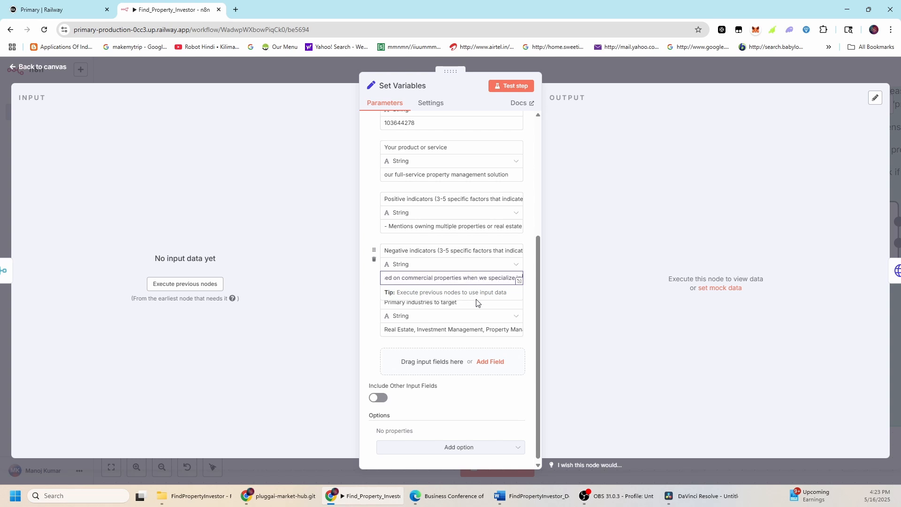
- Read the rest of the Negative indicators text and check the Primary industries to target field in the Set Variables node
{"action": "key", "text": "Right"}
{"action": "key", "text": "Right"}
{"action": "key", "text": "Right"}
{"action": "key", "text": "Right"}
{"action": "key", "text": "Right"}
{"action": "key", "text": "Right"}
{"action": "key", "text": "Right"}
{"action": "key", "text": "Right"}
{"action": "key", "text": "Right"}
{"action": "key", "text": "Right"}
{"action": "key", "text": "Right"}
{"action": "key", "text": "Right"}
{"action": "key", "text": "Right"}
{"action": "key", "text": "Right"}
{"action": "key", "text": "Right"}
{"action": "key", "text": "Right"}
{"action": "key", "text": "Right"}
{"action": "key", "text": "Right"}
{"action": "key", "text": "Right"}
{"action": "key", "text": "Right"}
{"action": "key", "text": "Right"}
{"action": "key", "text": "Right"}
{"action": "key", "text": "Right"}
{"action": "key", "text": "Right"}
{"action": "key", "text": "Right"}
{"action": "key", "text": "Right"}
{"action": "key", "text": "Right"}
{"action": "key", "text": "Right"}
{"action": "key", "text": "Right"}
{"action": "key", "text": "Right"}
{"action": "key", "text": "Right"}
{"action": "key", "text": "Right"}
{"action": "key", "text": "Right"}
{"action": "key", "text": "Right"}
{"action": "key", "text": "Right"}
{"action": "key", "text": "Right"}
{"action": "key", "text": "Right"}
{"action": "key", "text": "Right"}
{"action": "key", "text": "Right"}
{"action": "key", "text": "Right"}
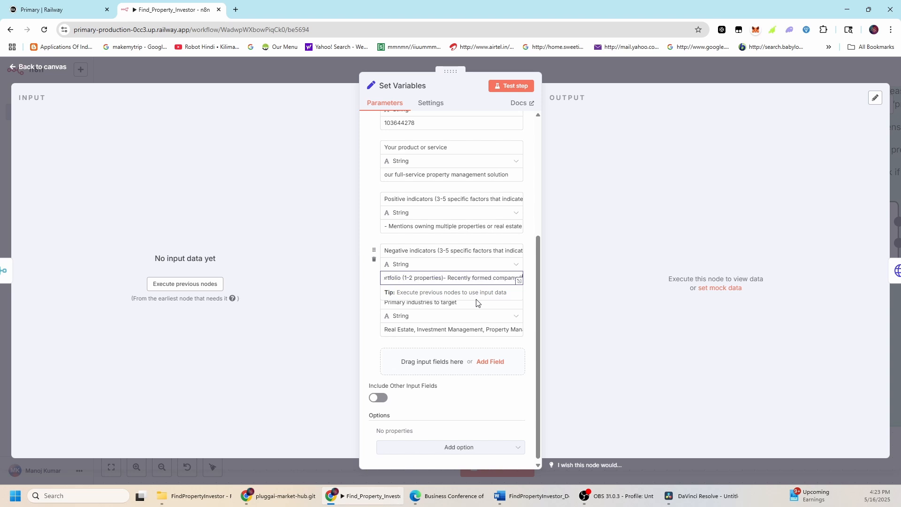
{"action": "key", "text": "Right"}
{"action": "key", "text": "Right"}
{"action": "key", "text": "Right"}
{"action": "key", "text": "Right"}
{"action": "key", "text": "Right"}
{"action": "key", "text": "Right"}
{"action": "key", "text": "Right"}
{"action": "key", "text": "Right"}
{"action": "key", "text": "Right"}
{"action": "key", "text": "Right"}
{"action": "key", "text": "Right"}
{"action": "key", "text": "Right"}
{"action": "key", "text": "Right"}
{"action": "key", "text": "Right"}
{"action": "key", "text": "Right"}
{"action": "key", "text": "Right"}
{"action": "key", "text": "Right"}
{"action": "key", "text": "Right"}
{"action": "key", "text": "Right"}
{"action": "key", "text": "Right"}
{"action": "key", "text": "Right"}
{"action": "key", "text": "Right"}
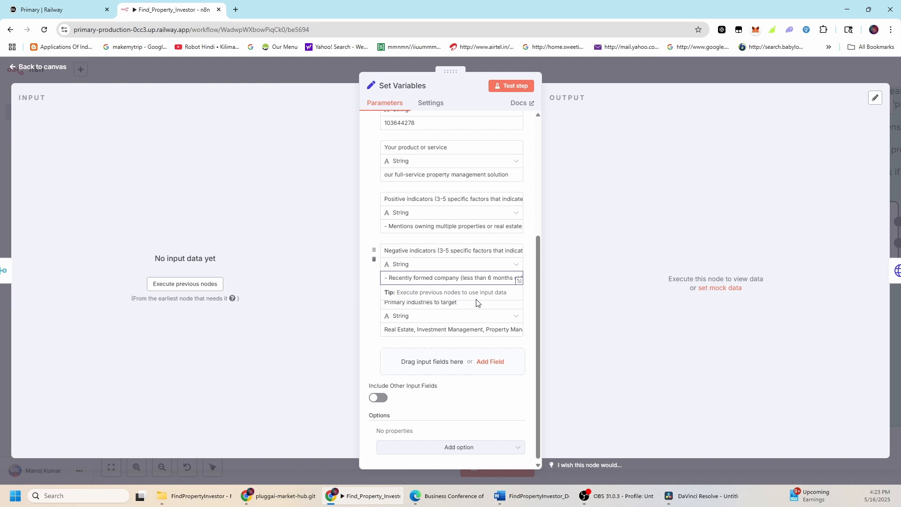
{"action": "key", "text": "Right"}
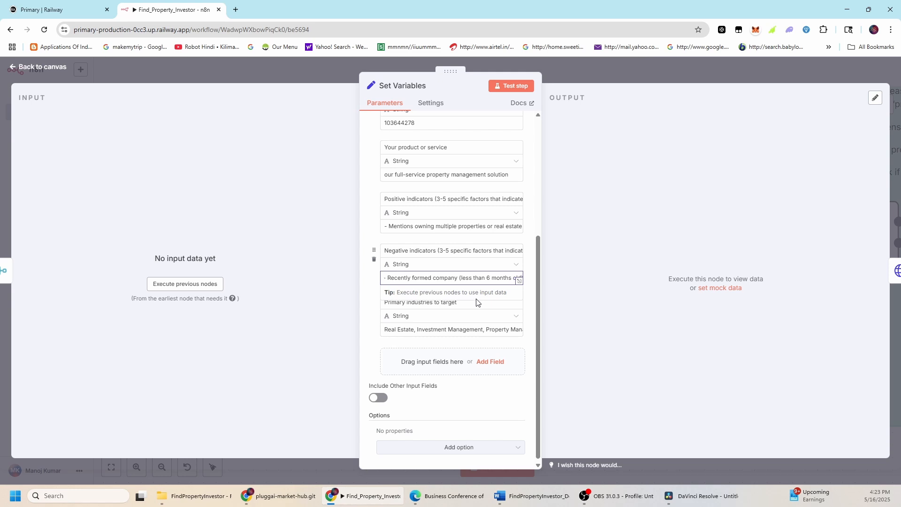
{"action": "left_click", "coordinate": [439, 304]}
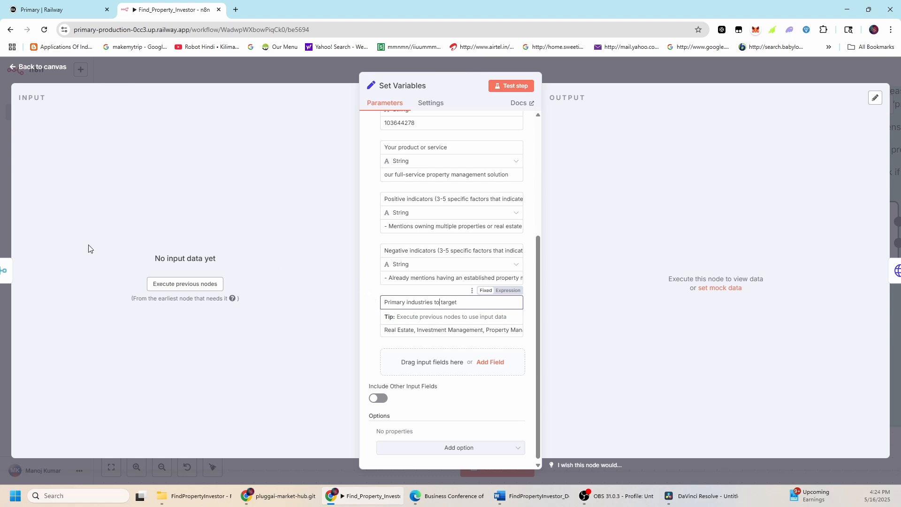
{"action": "left_click", "coordinate": [45, 67]}
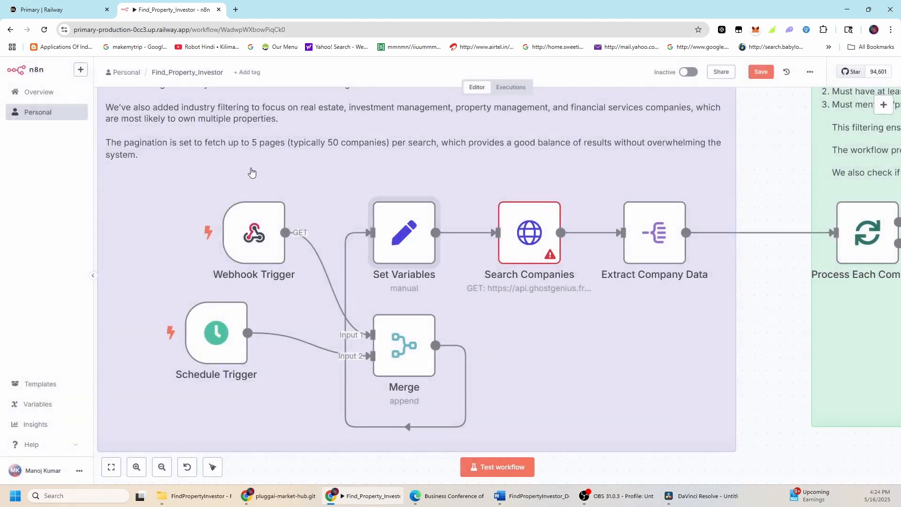
- Open the Search Companies node and review its keywords, locations, company_size and industries query parameters
{"action": "double_click", "coordinate": [529, 233]}
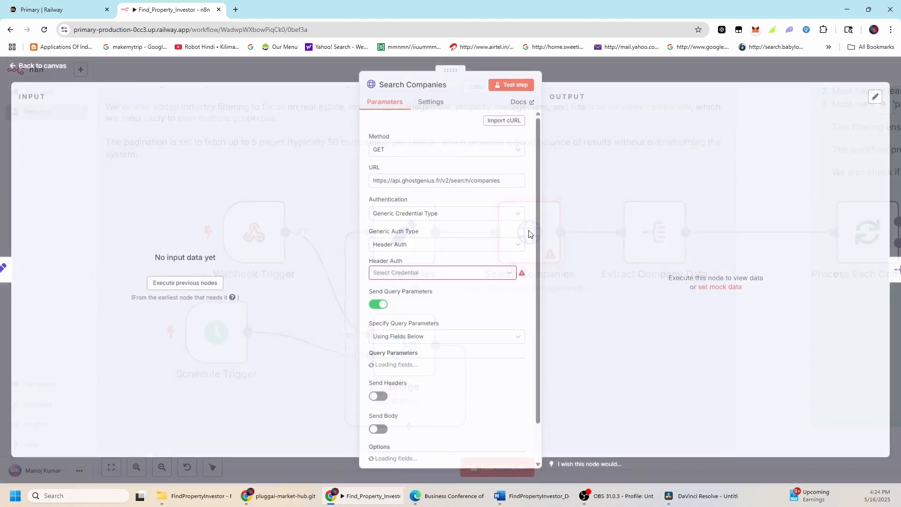
{"action": "scroll", "coordinate": [470, 292], "scroll_direction": "down", "scroll_amount": 4}
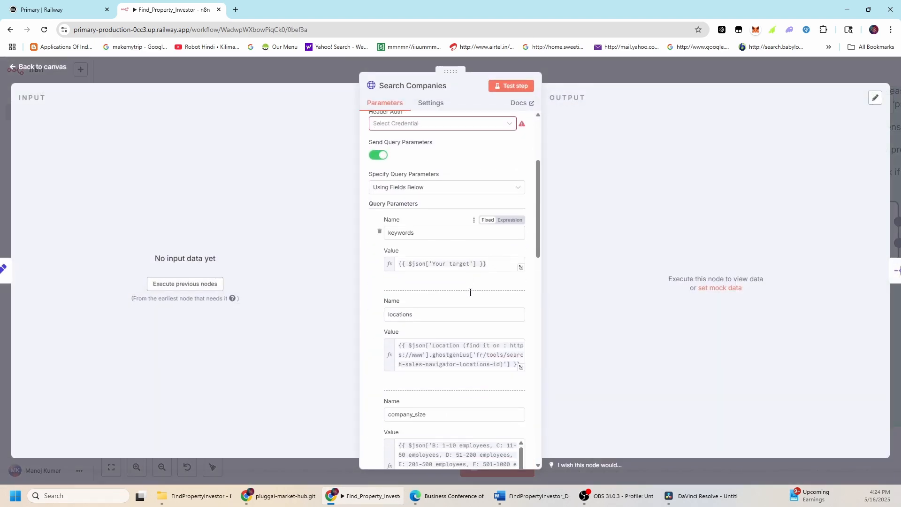
{"action": "scroll", "coordinate": [470, 292], "scroll_direction": "down", "scroll_amount": 1}
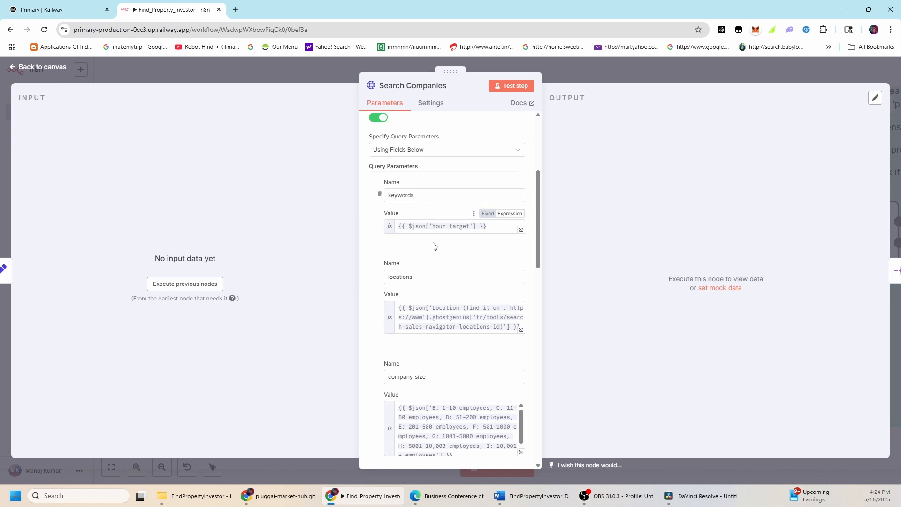
{"action": "scroll", "coordinate": [418, 223], "scroll_direction": "down", "scroll_amount": 3}
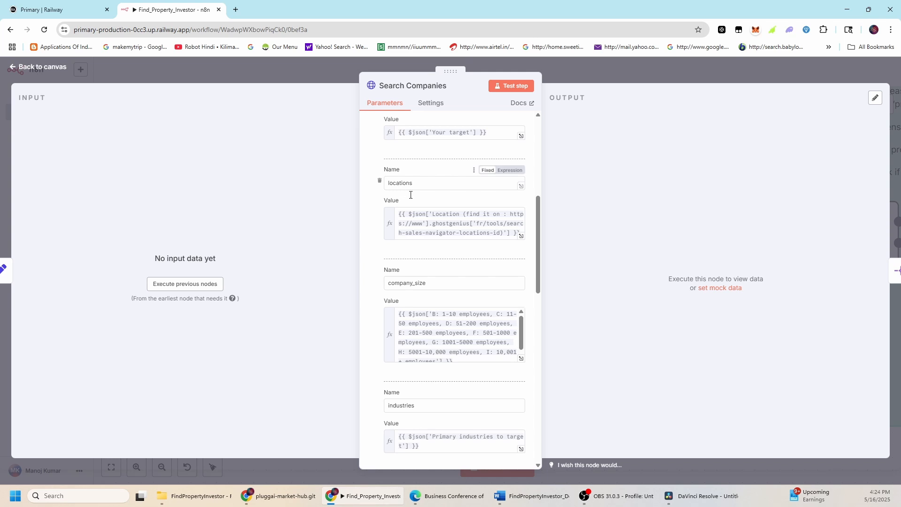
{"action": "scroll", "coordinate": [414, 324], "scroll_direction": "down", "scroll_amount": 2}
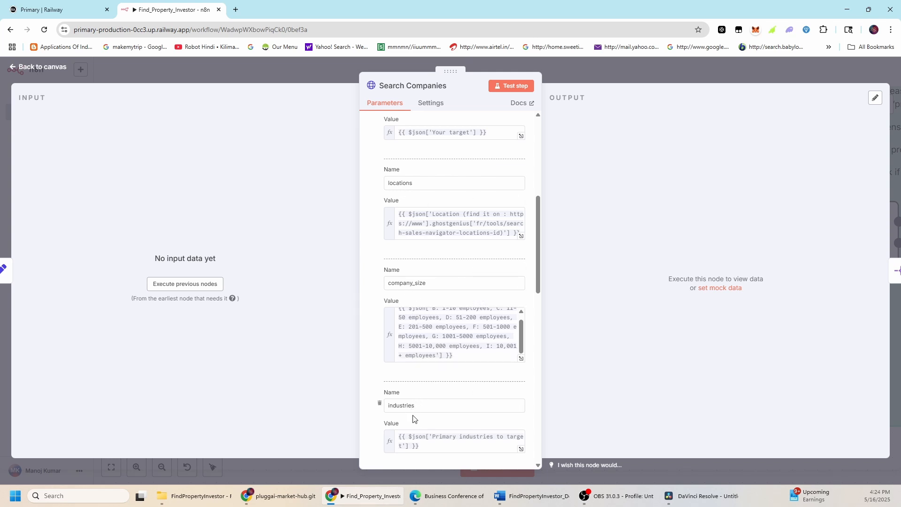
{"action": "scroll", "coordinate": [413, 418], "scroll_direction": "down", "scroll_amount": 3}
{"action": "scroll", "coordinate": [415, 418], "scroll_direction": "down", "scroll_amount": 4}
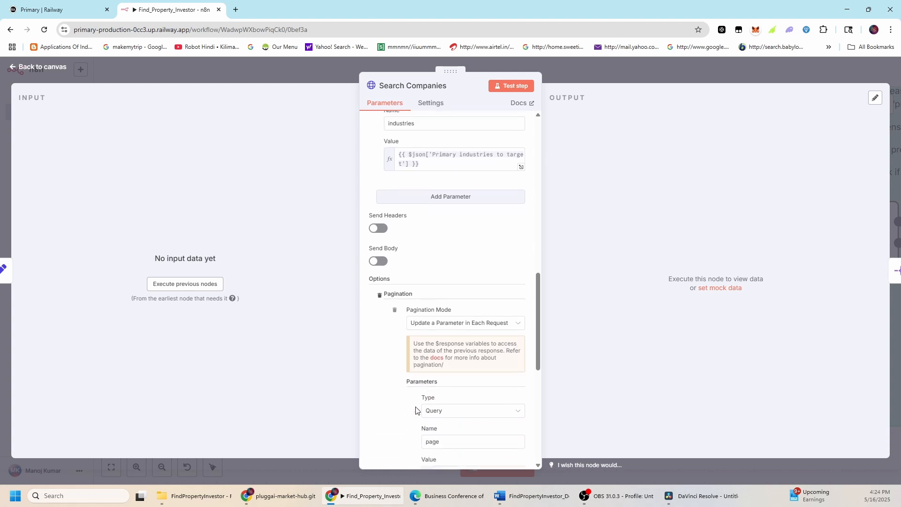
- Review the Search Companies node's pagination settings, including the page expression, completion expression, page limit and request interval, and return to the canvas
{"action": "left_click", "coordinate": [474, 382]}
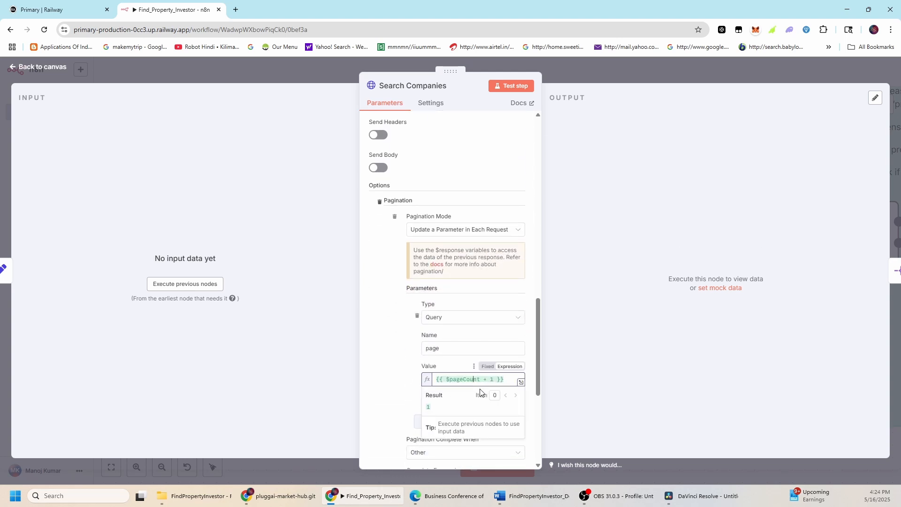
{"action": "scroll", "coordinate": [473, 381], "scroll_direction": "down", "scroll_amount": 1}
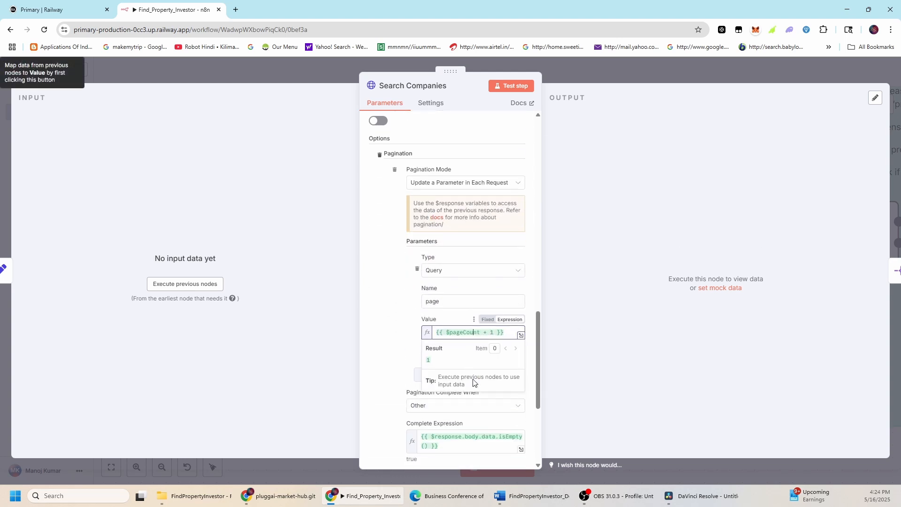
{"action": "scroll", "coordinate": [462, 378], "scroll_direction": "down", "scroll_amount": 2}
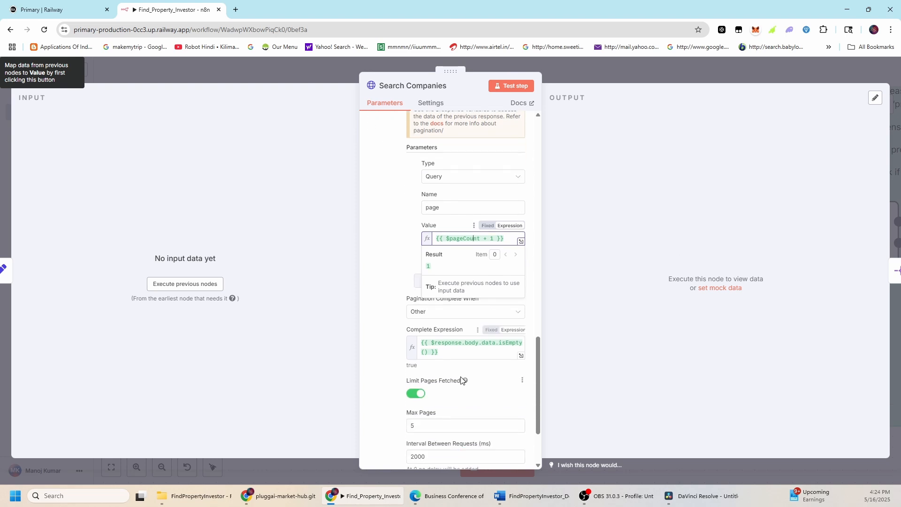
{"action": "mouse_move", "coordinate": [482, 238]}
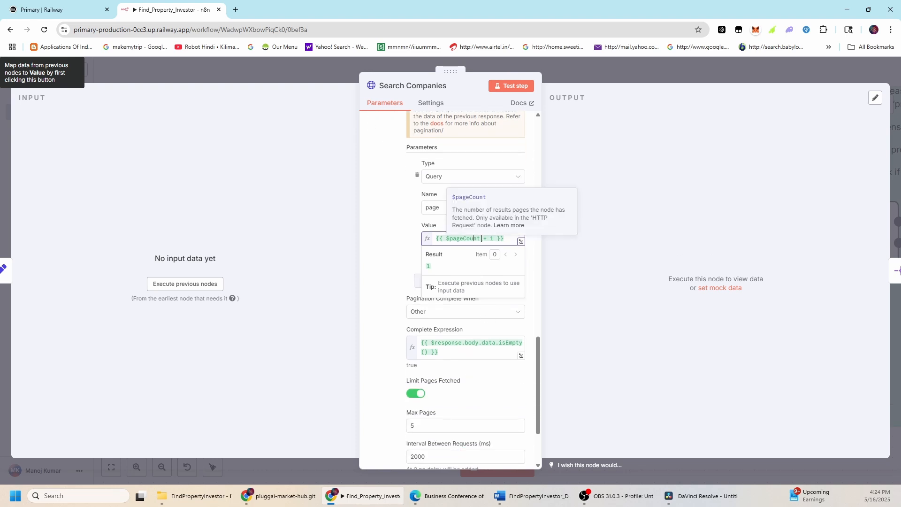
{"action": "scroll", "coordinate": [472, 270], "scroll_direction": "down", "scroll_amount": 2}
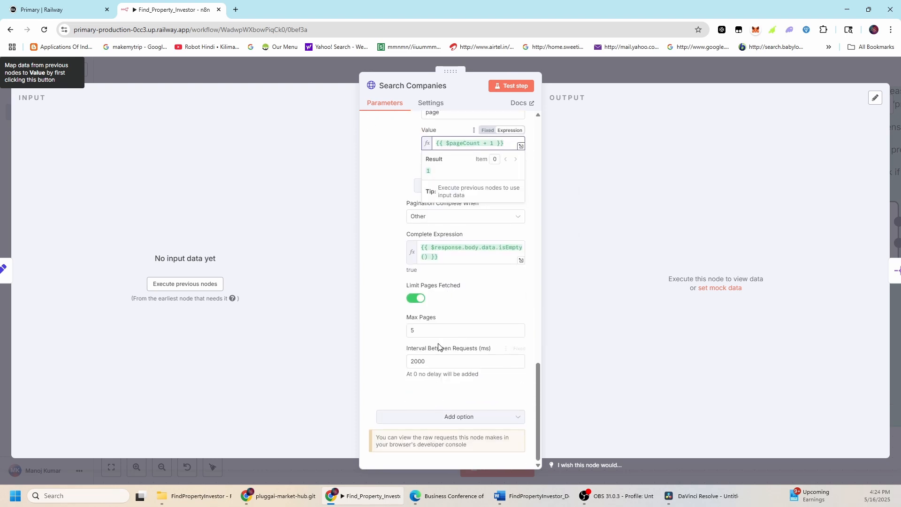
{"action": "left_click", "coordinate": [434, 330]}
{"action": "left_click", "coordinate": [434, 364]}
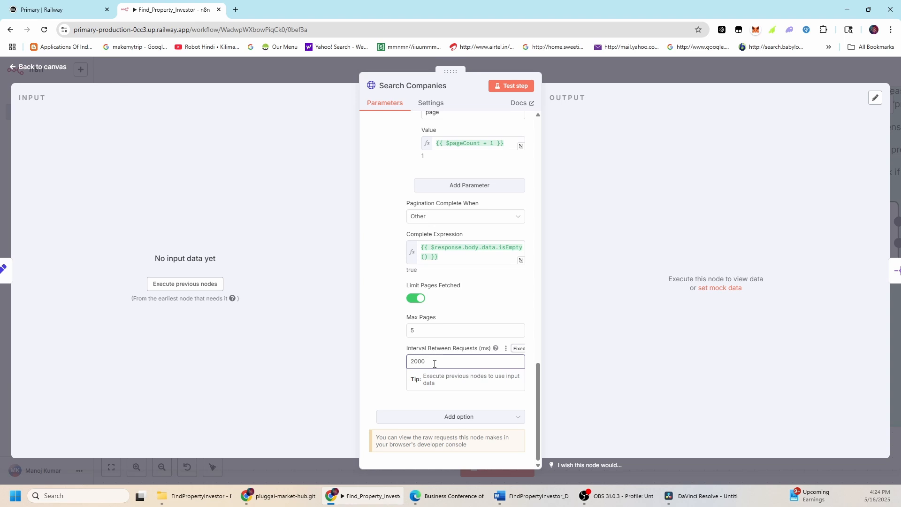
{"action": "left_click", "coordinate": [55, 70]}
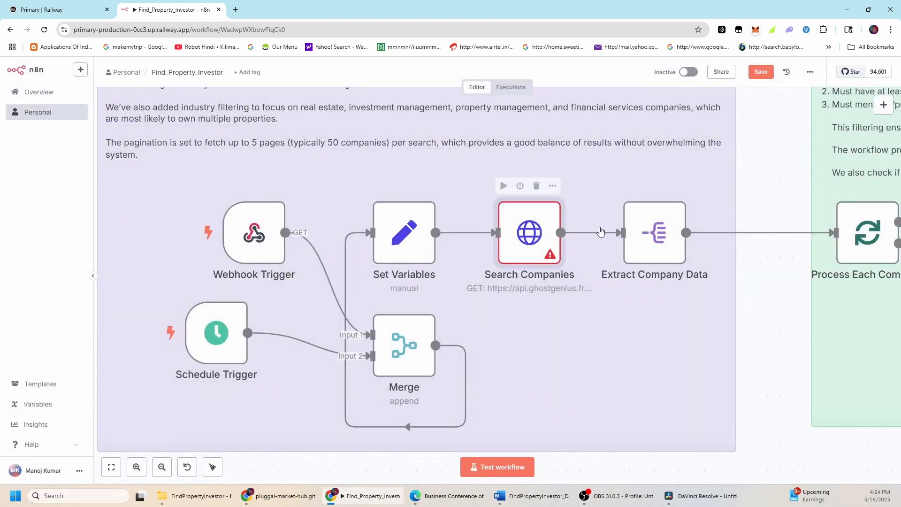
- Inspect the Extract Company Data node and the batch size of the Process Each Company node, and return to the canvas
{"action": "double_click", "coordinate": [631, 228]}
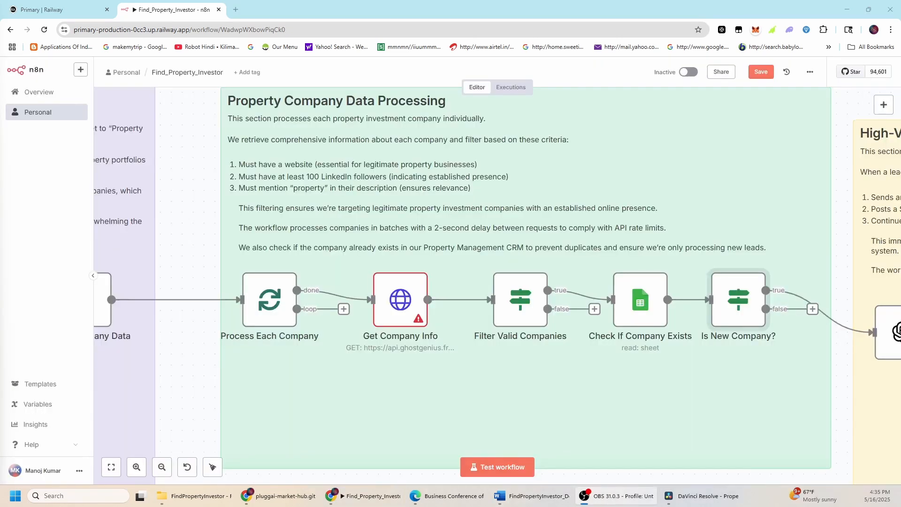
{"action": "key", "text": "alt+Tab"}
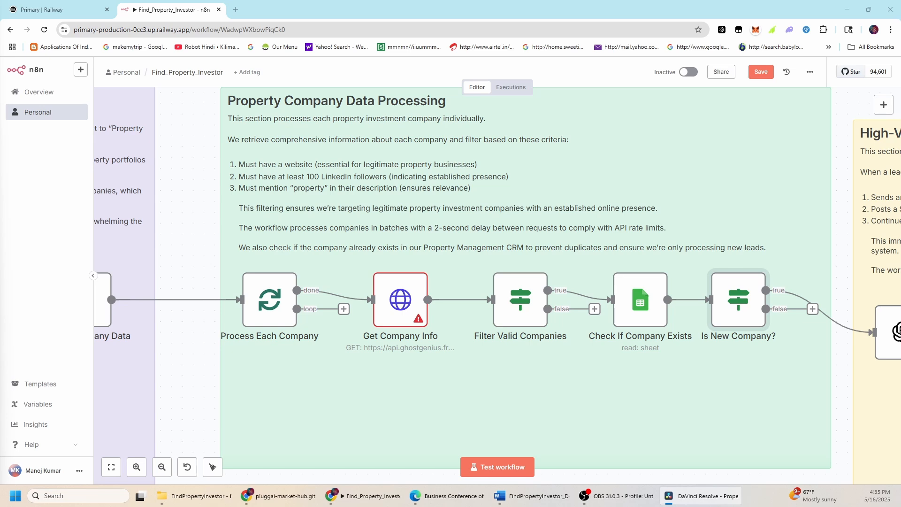
{"action": "double_click", "coordinate": [277, 310]}
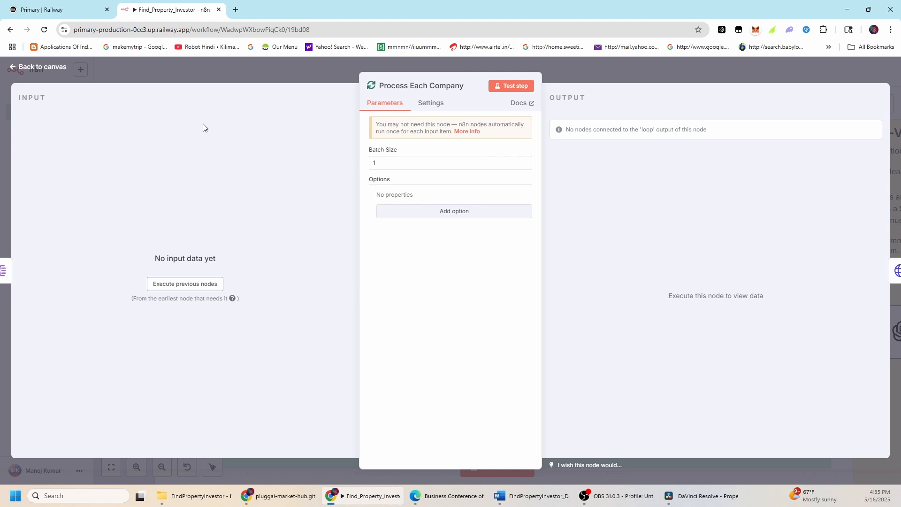
{"action": "left_click", "coordinate": [45, 72]}
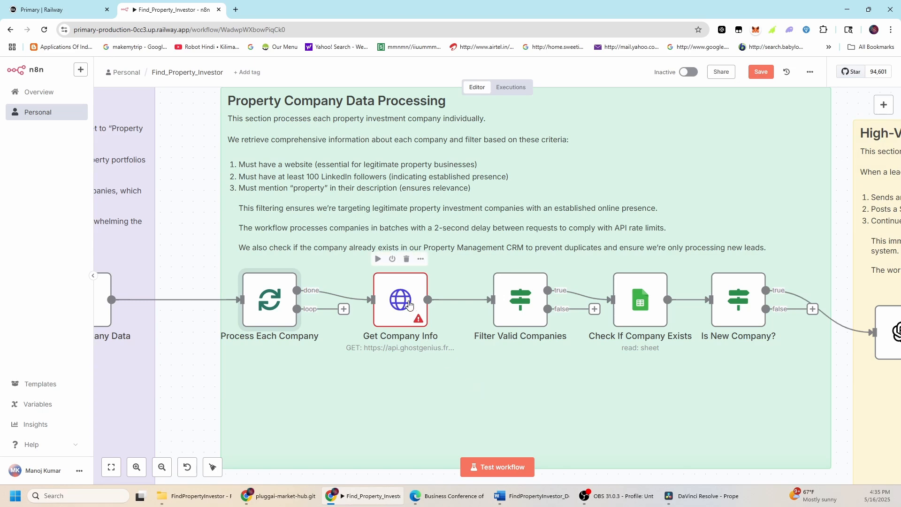
- Review the Get Company Info node's request, url query parameter and batching settings, and return to the canvas
{"action": "double_click", "coordinate": [408, 305]}
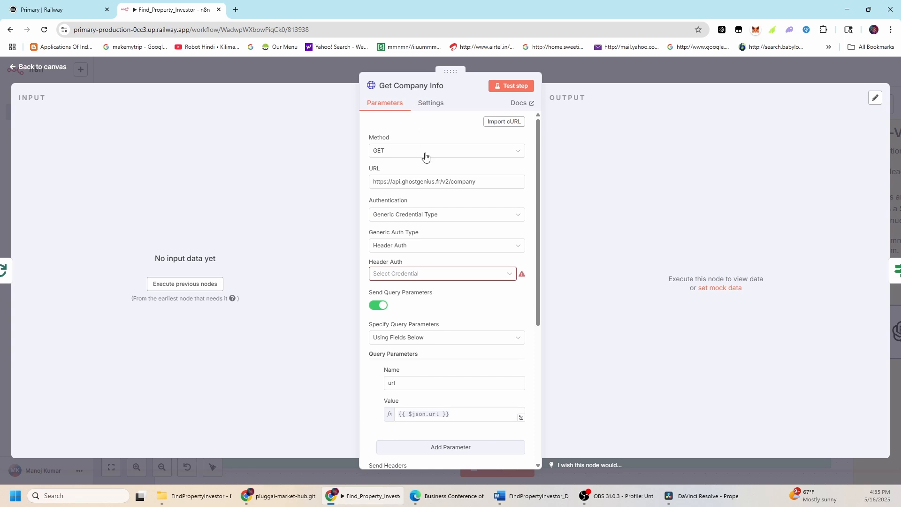
{"action": "scroll", "coordinate": [455, 224], "scroll_direction": "down", "scroll_amount": 3}
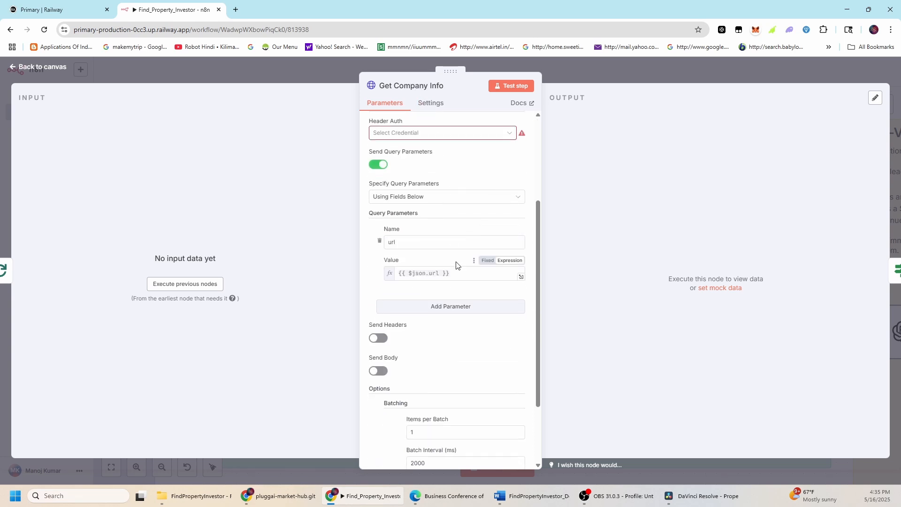
{"action": "scroll", "coordinate": [455, 244], "scroll_direction": "down", "scroll_amount": 1}
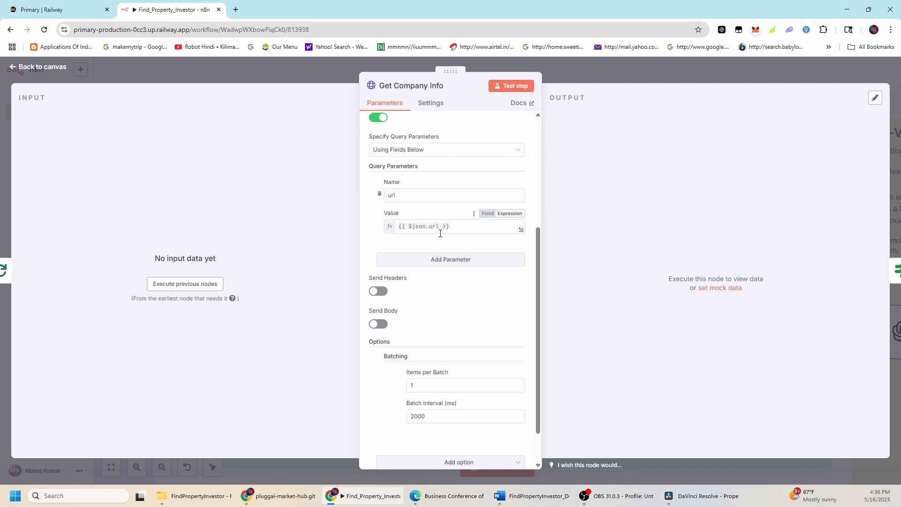
{"action": "scroll", "coordinate": [447, 304], "scroll_direction": "down", "scroll_amount": 1}
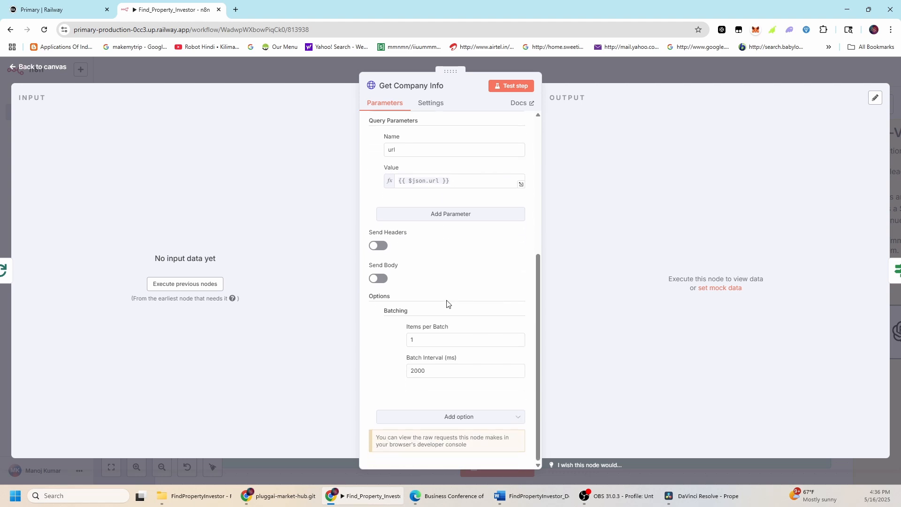
{"action": "scroll", "coordinate": [446, 304], "scroll_direction": "up", "scroll_amount": 2}
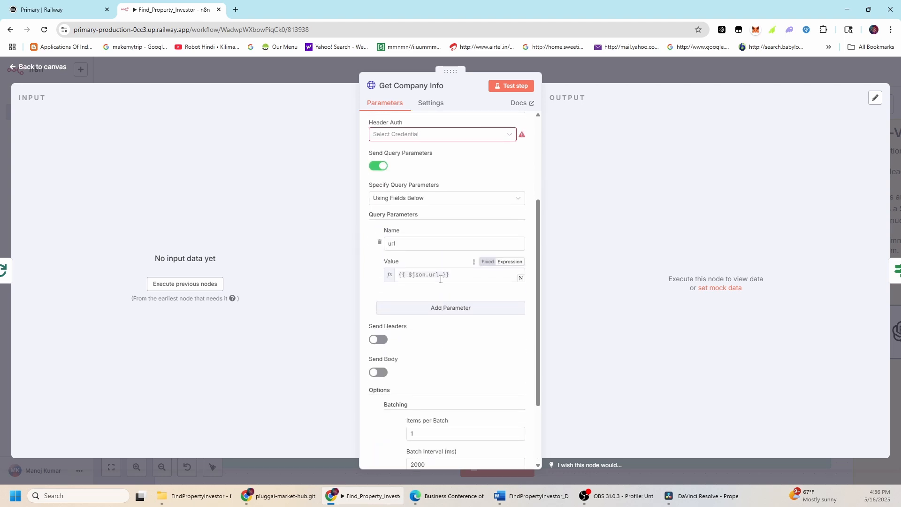
{"action": "left_click", "coordinate": [396, 244]}
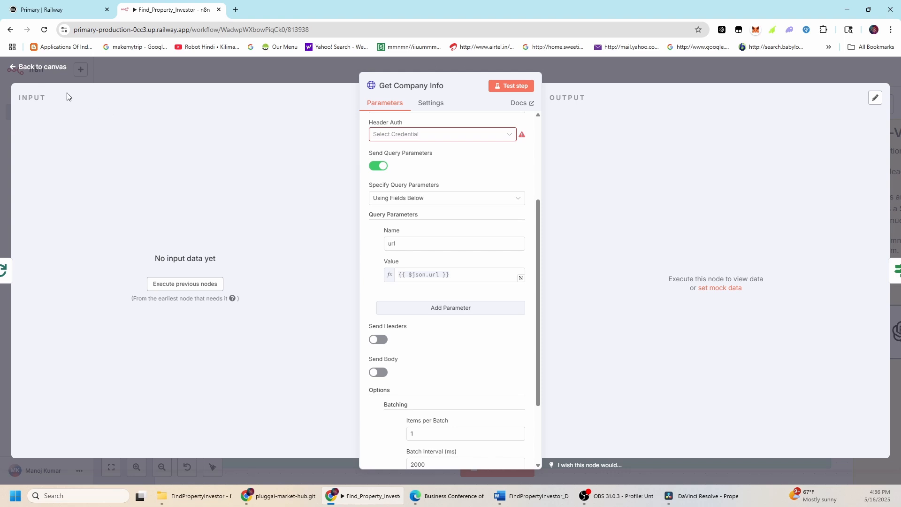
{"action": "left_click", "coordinate": [40, 71]}
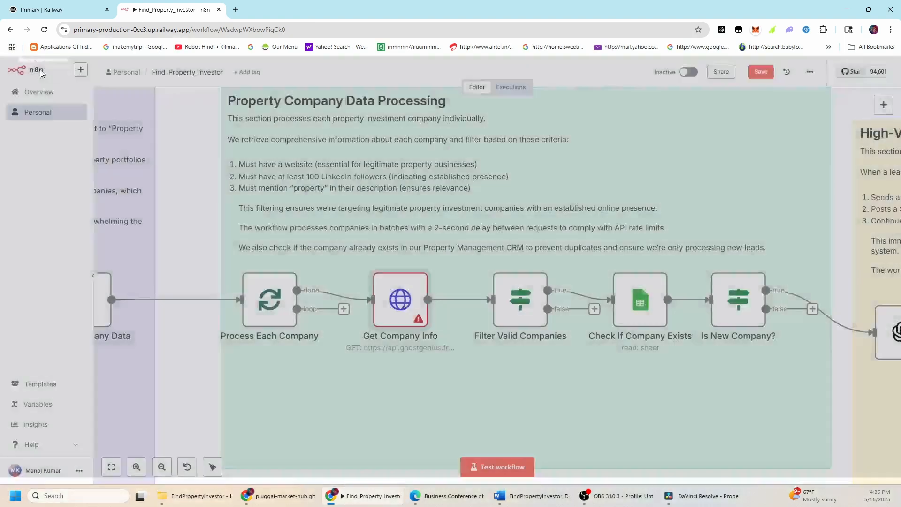
- Review the website, follower-count and description conditions of the Filter Valid Companies node, and return to the canvas
{"action": "double_click", "coordinate": [517, 322]}
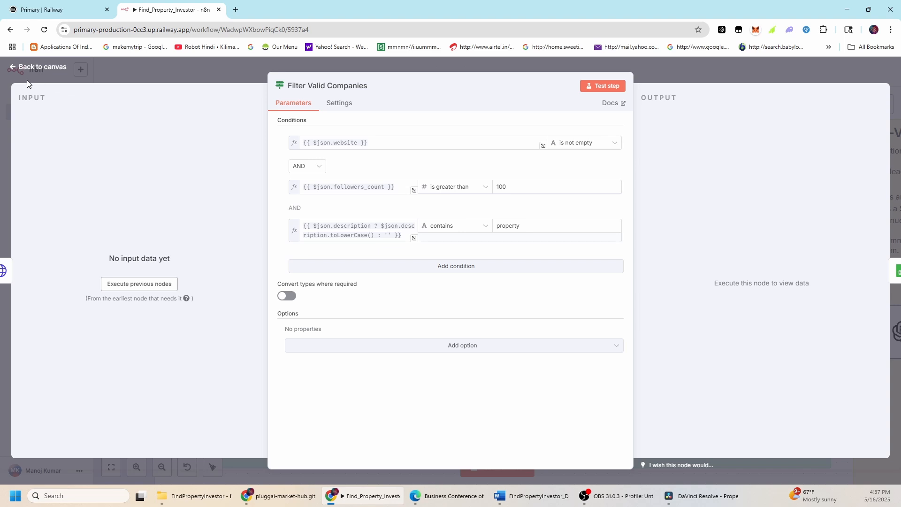
{"action": "left_click", "coordinate": [31, 68]}
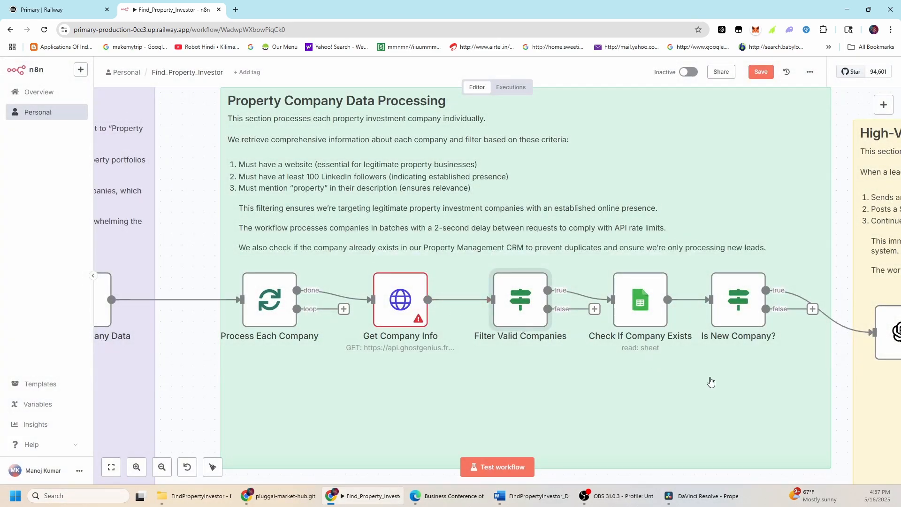
- Open the Check If Company Exists node to view its Google Sheets lookup settings
{"action": "scroll", "coordinate": [724, 384], "scroll_direction": "up", "scroll_amount": 2}
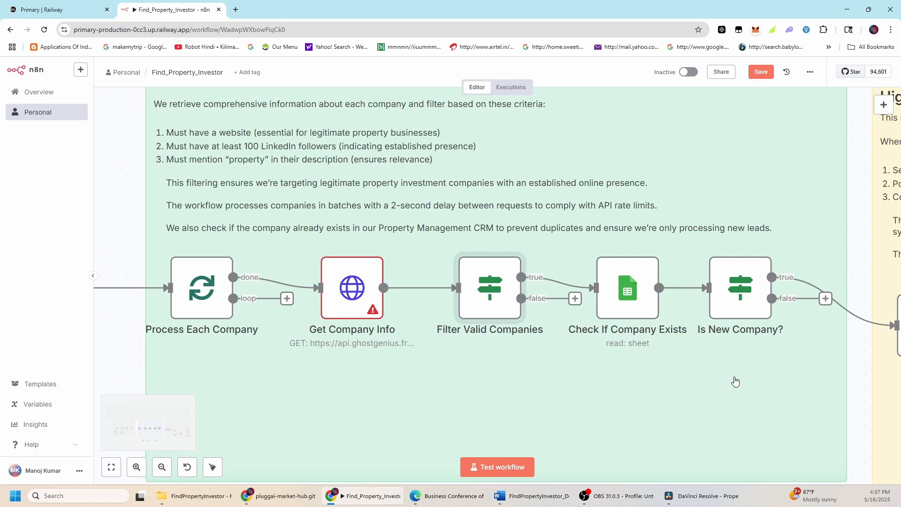
{"action": "scroll", "coordinate": [735, 378], "scroll_direction": "up", "scroll_amount": 2}
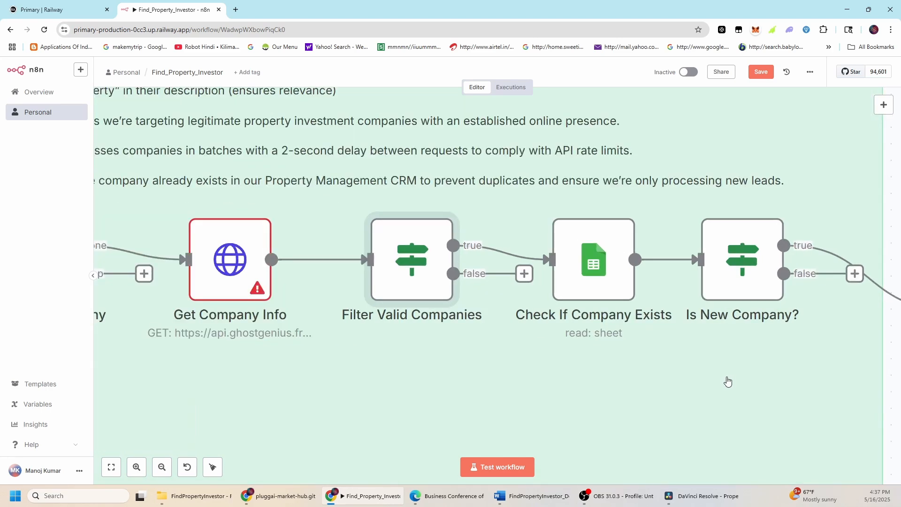
{"action": "mouse_move", "coordinate": [519, 324]}
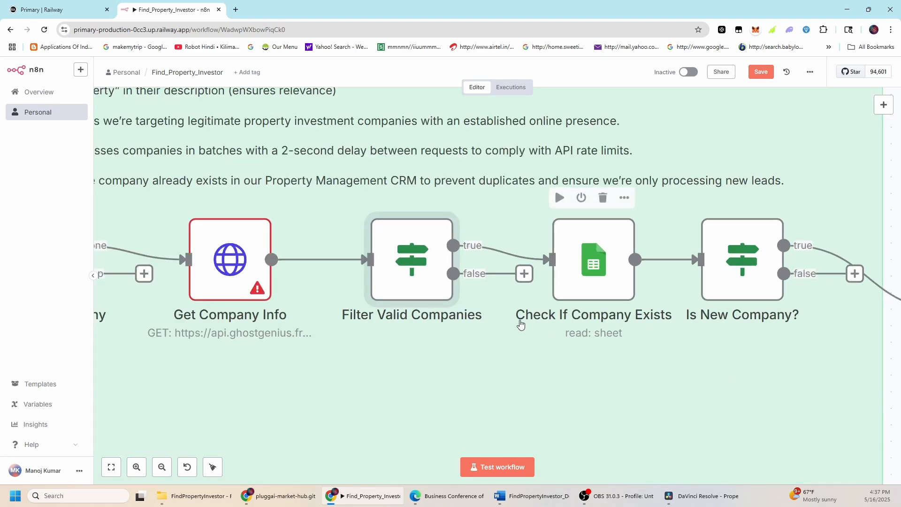
{"action": "left_click", "coordinate": [603, 269]}
{"action": "double_click", "coordinate": [604, 266]}
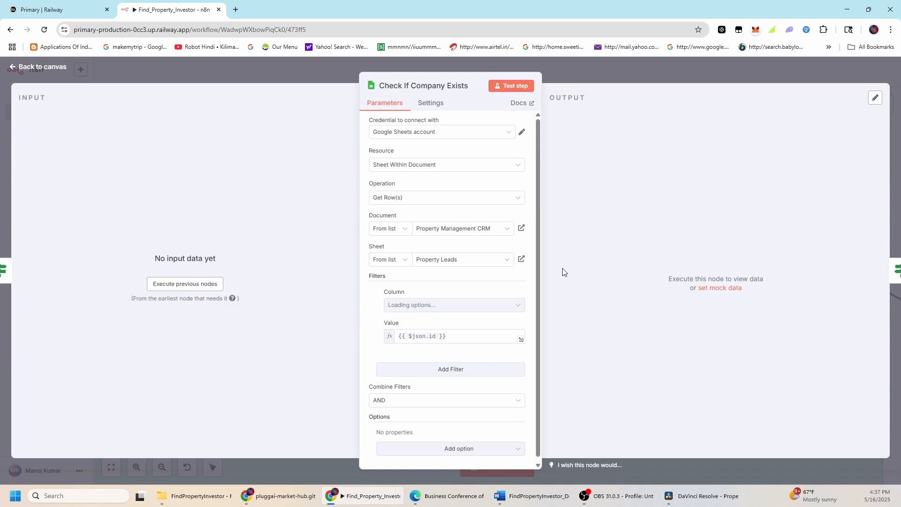
- Review the lookup filter and the sheet selection options of the Check If Company Exists node, and return to the canvas
{"action": "scroll", "coordinate": [491, 282], "scroll_direction": "down", "scroll_amount": 1}
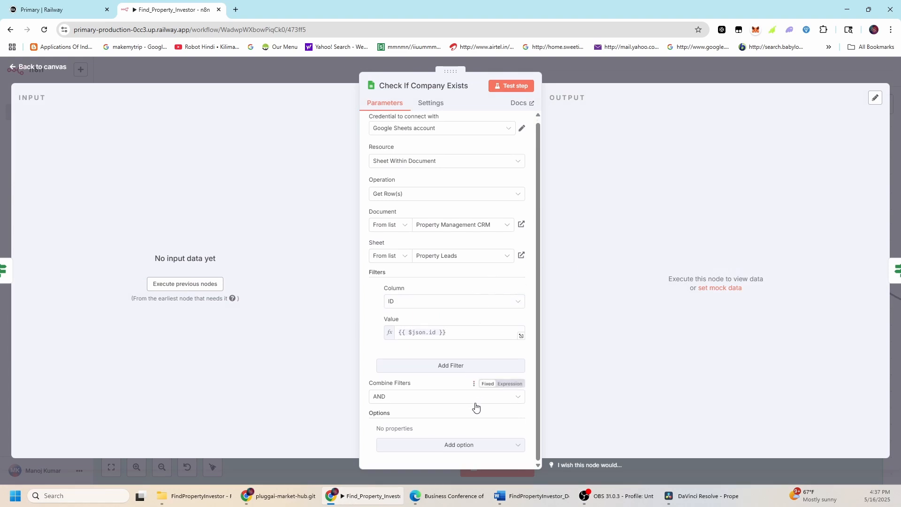
{"action": "left_click", "coordinate": [405, 260]}
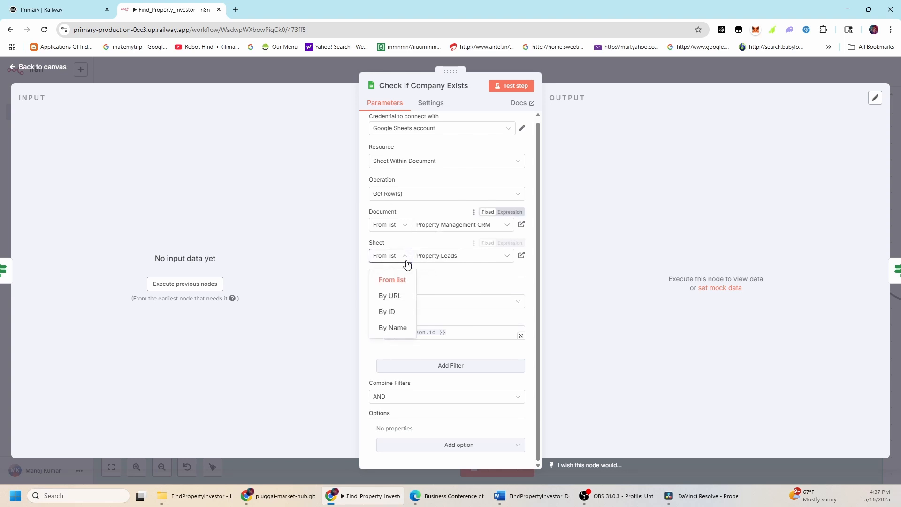
{"action": "left_click", "coordinate": [444, 260]}
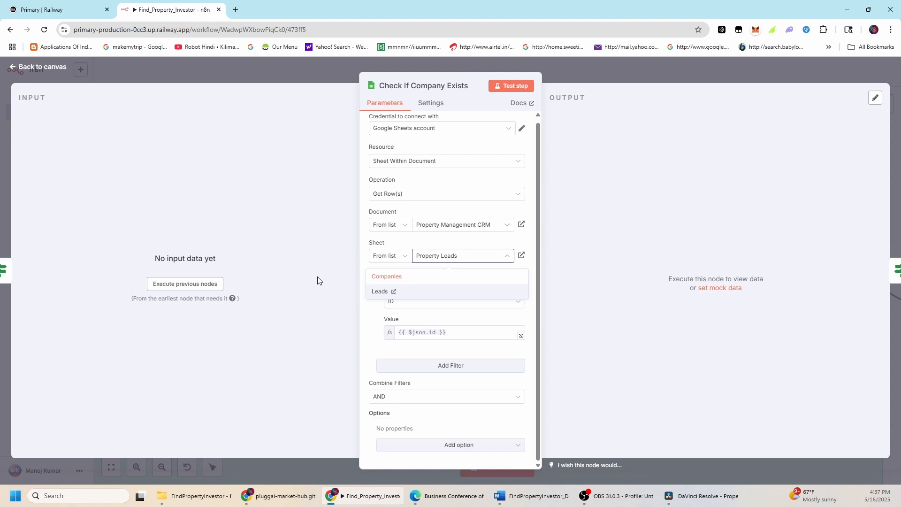
{"action": "left_click", "coordinate": [47, 68]}
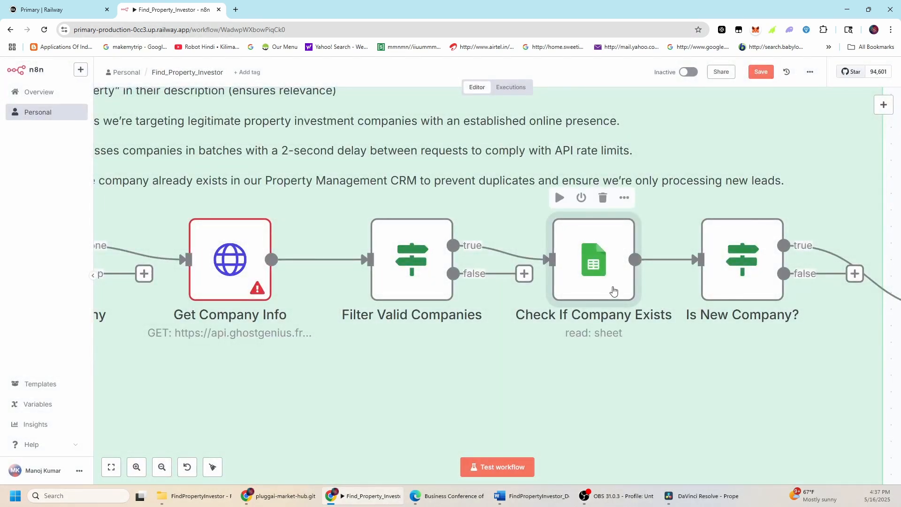
{"action": "double_click", "coordinate": [613, 291]}
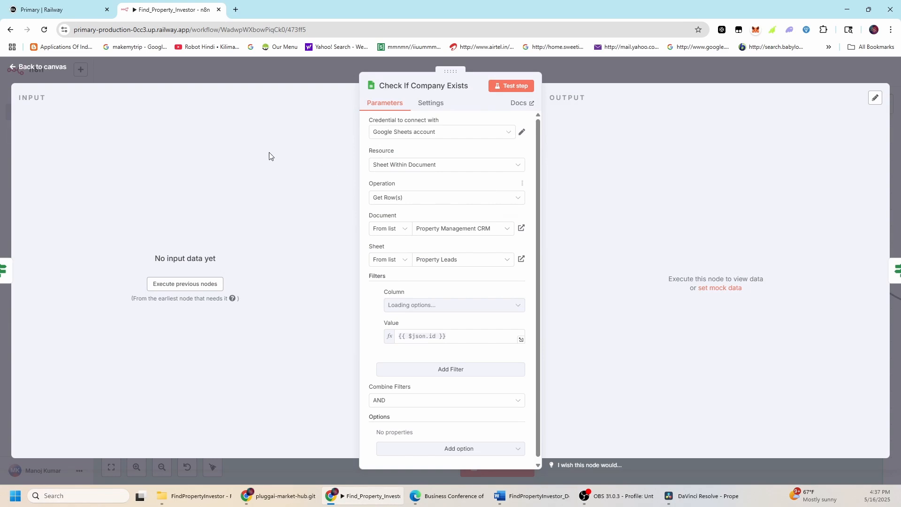
{"action": "left_click", "coordinate": [48, 67]}
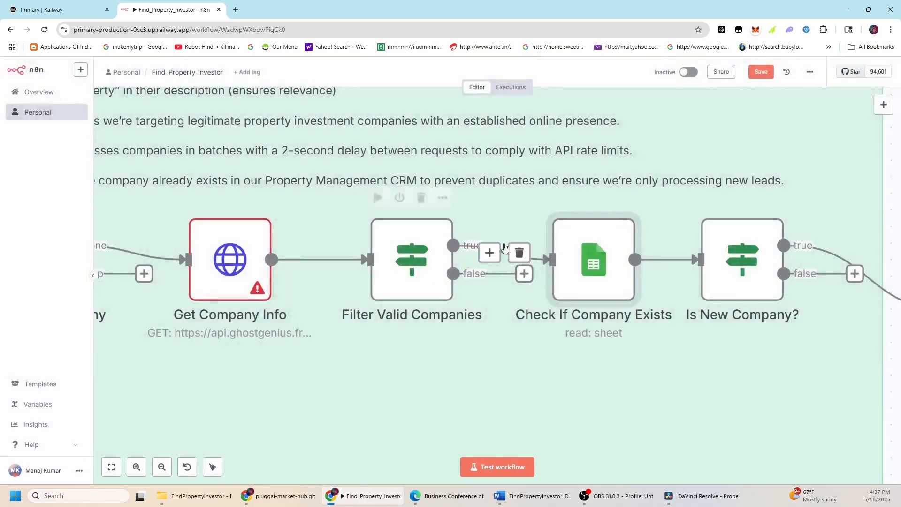
- Open the Is New Company? node to view its condition
{"action": "double_click", "coordinate": [732, 282]}
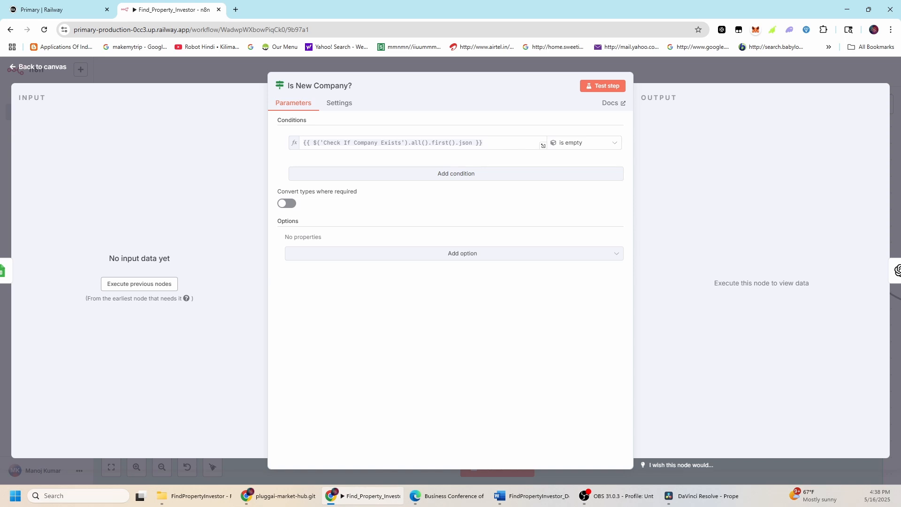
{"action": "key", "text": "alt+Tab"}
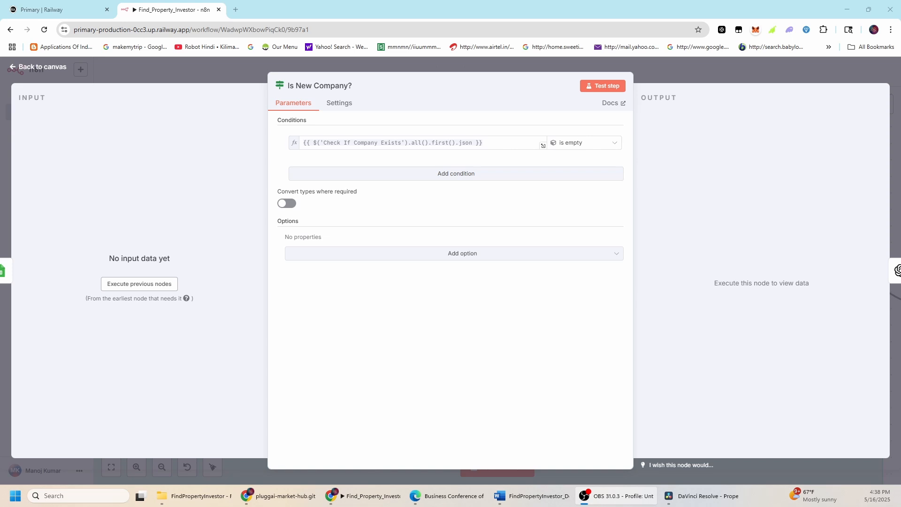
{"action": "key", "text": "alt+Tab"}
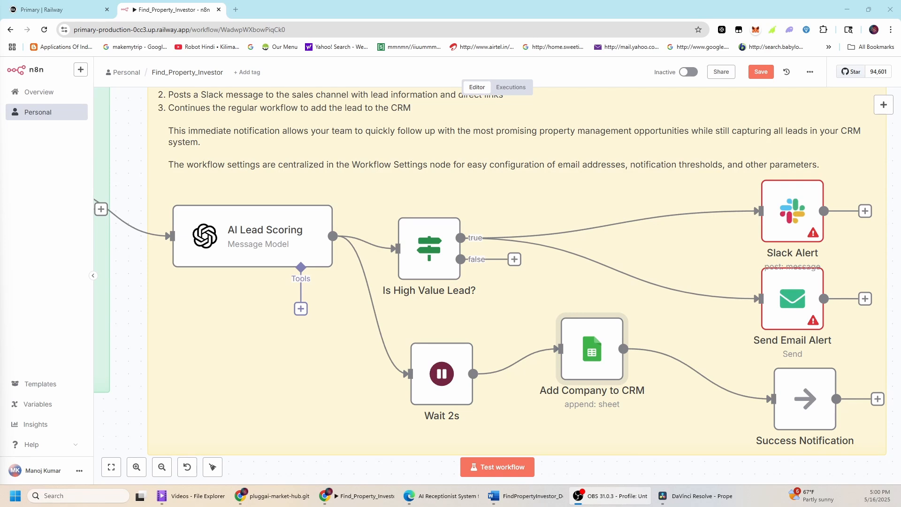
{"action": "key", "text": "alt+Tab"}
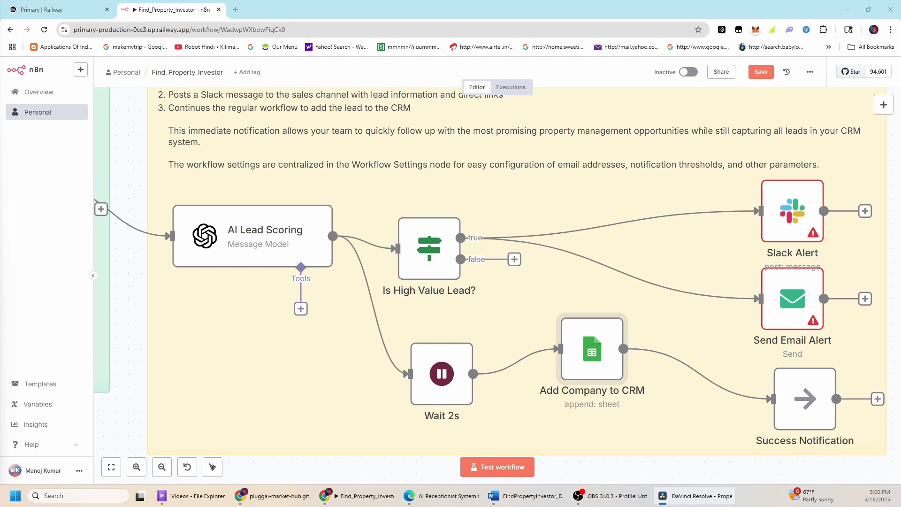
- Open the AI Lead Scoring node and show the result preview of its system prompt
{"action": "left_click", "coordinate": [282, 248]}
{"action": "double_click", "coordinate": [301, 235]}
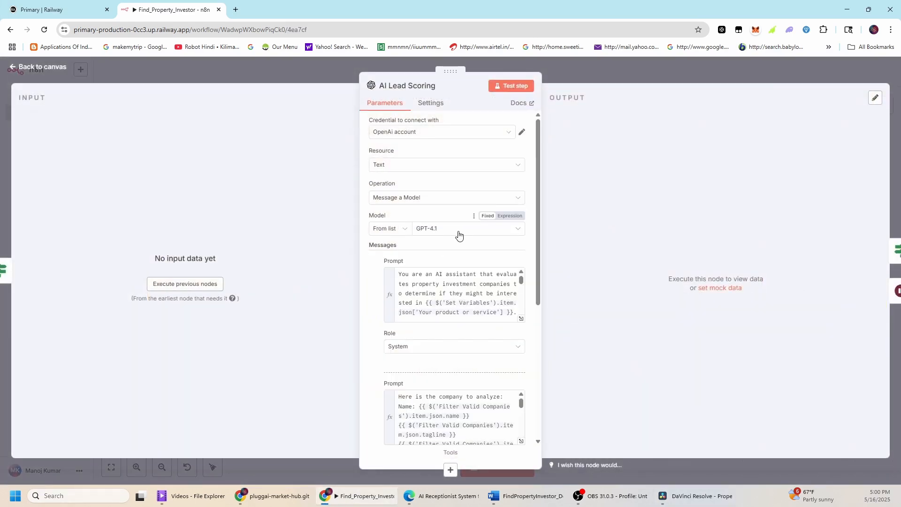
{"action": "scroll", "coordinate": [454, 256], "scroll_direction": "down", "scroll_amount": 1}
{"action": "scroll", "coordinate": [454, 256], "scroll_direction": "down", "scroll_amount": 3}
{"action": "double_click", "coordinate": [444, 192]}
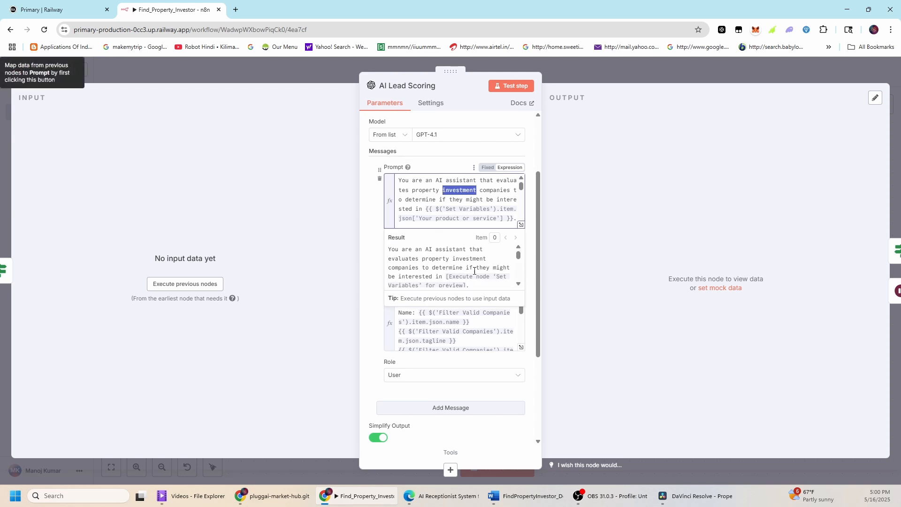
- Read the scoring scale and the company evaluation criteria in the system prompt's result preview
{"action": "scroll", "coordinate": [473, 276], "scroll_direction": "down", "scroll_amount": 3}
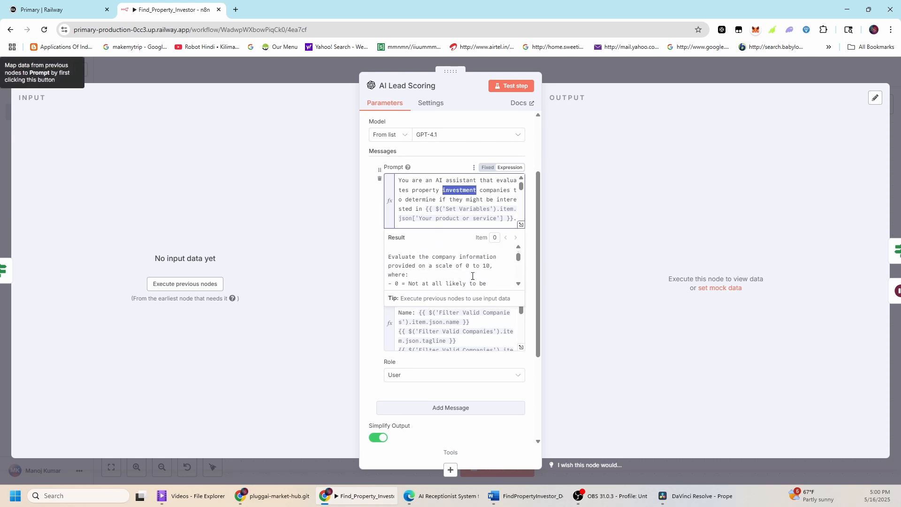
{"action": "scroll", "coordinate": [488, 271], "scroll_direction": "down", "scroll_amount": 3}
{"action": "scroll", "coordinate": [473, 268], "scroll_direction": "up", "scroll_amount": 3}
{"action": "scroll", "coordinate": [468, 271], "scroll_direction": "down", "scroll_amount": 5}
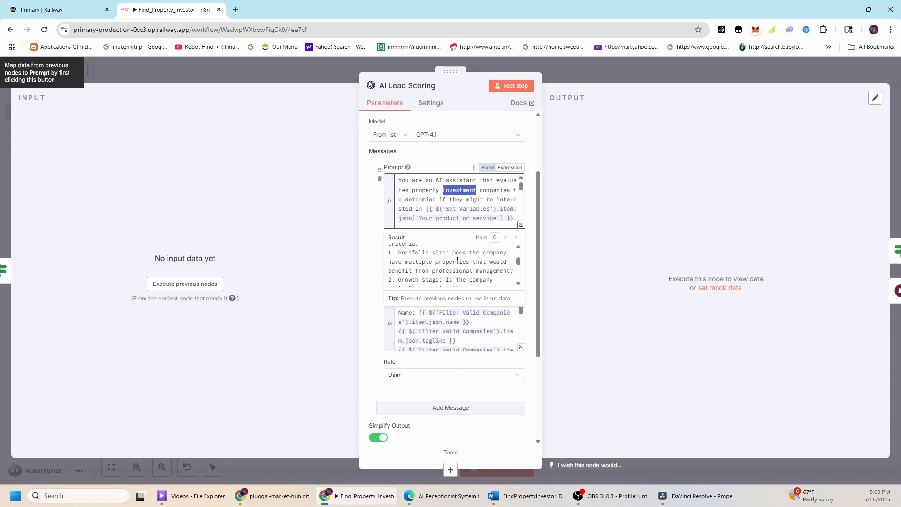
{"action": "left_click", "coordinate": [518, 285]}
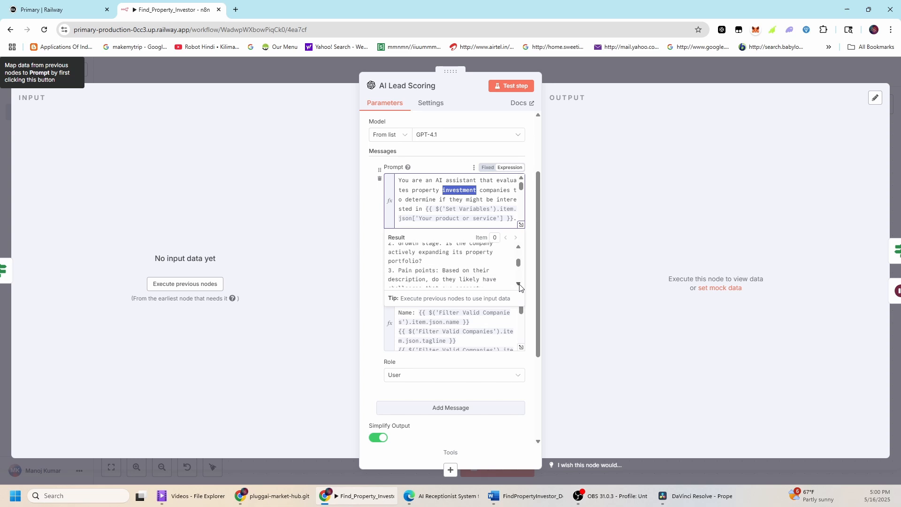
{"action": "left_click", "coordinate": [519, 248]}
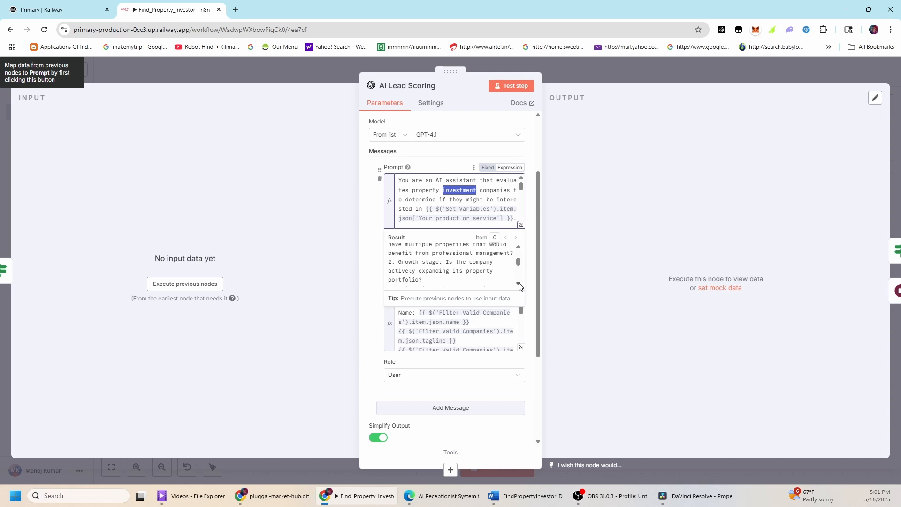
{"action": "left_click", "coordinate": [519, 285]}
{"action": "left_click", "coordinate": [519, 285]}
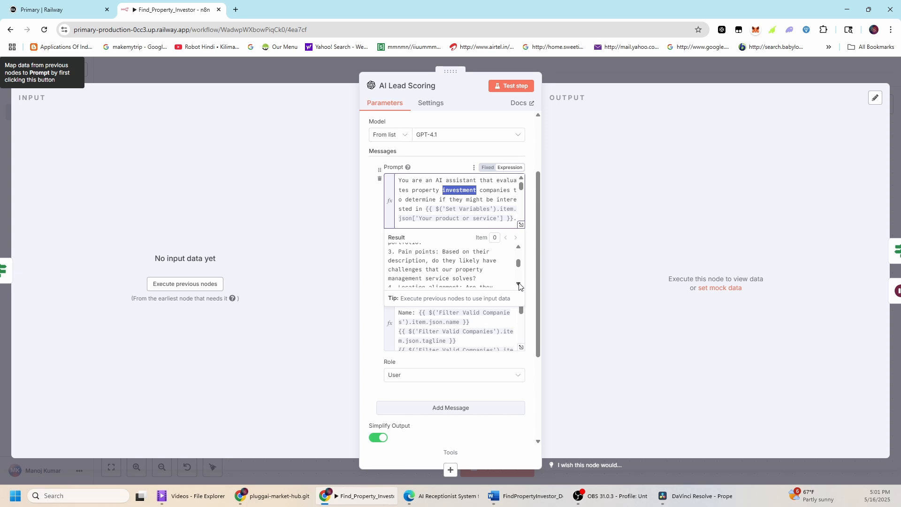
{"action": "left_click", "coordinate": [519, 284]}
{"action": "left_click", "coordinate": [519, 284]}
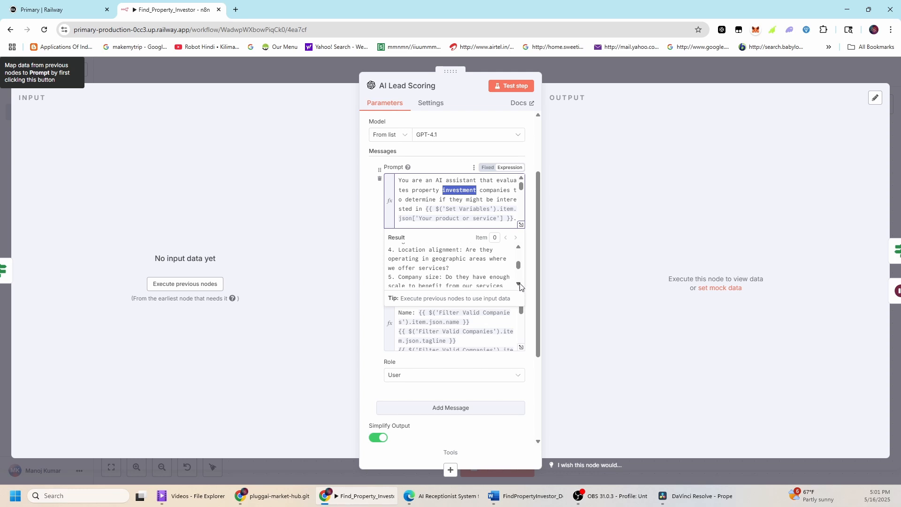
{"action": "left_click", "coordinate": [519, 284]}
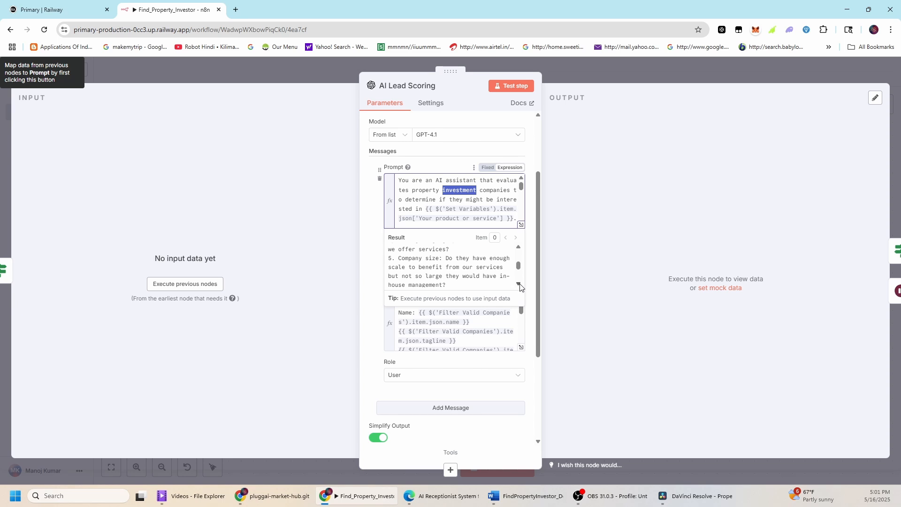
{"action": "left_click", "coordinate": [519, 284]}
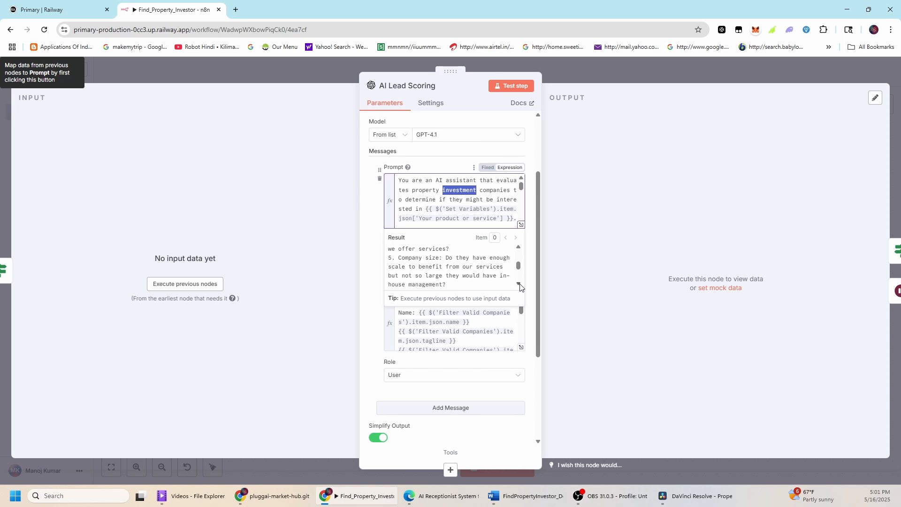
- Examine the good-fit and poor-fit factors and the JSON response format in the rest of the system prompt's preview
{"action": "left_click", "coordinate": [519, 284]}
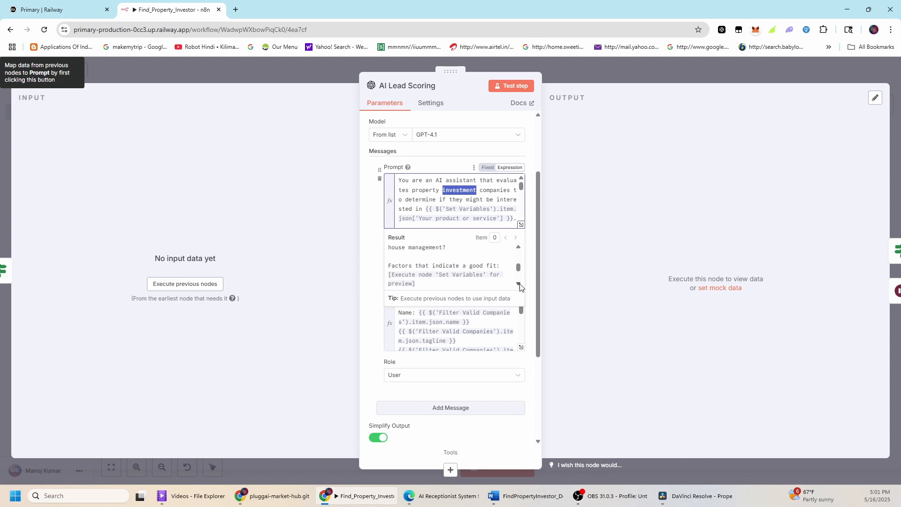
{"action": "left_click", "coordinate": [519, 284]}
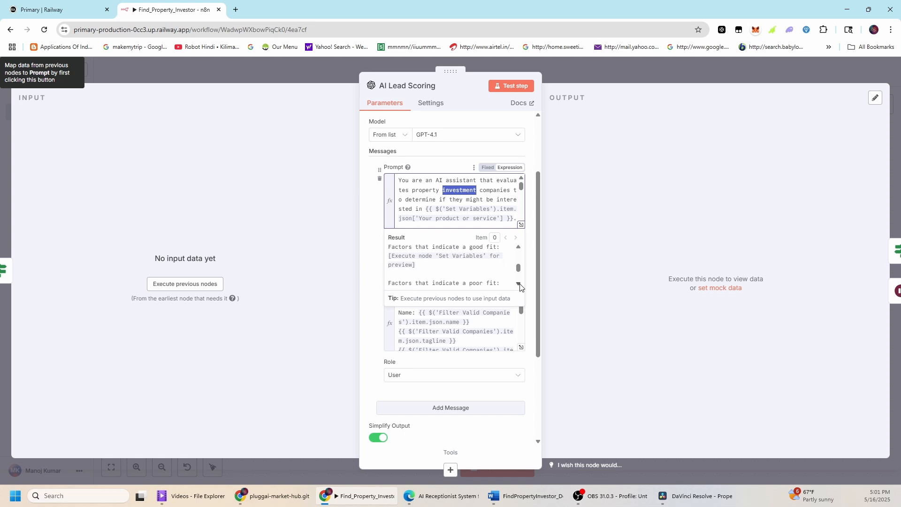
{"action": "left_click", "coordinate": [519, 284]}
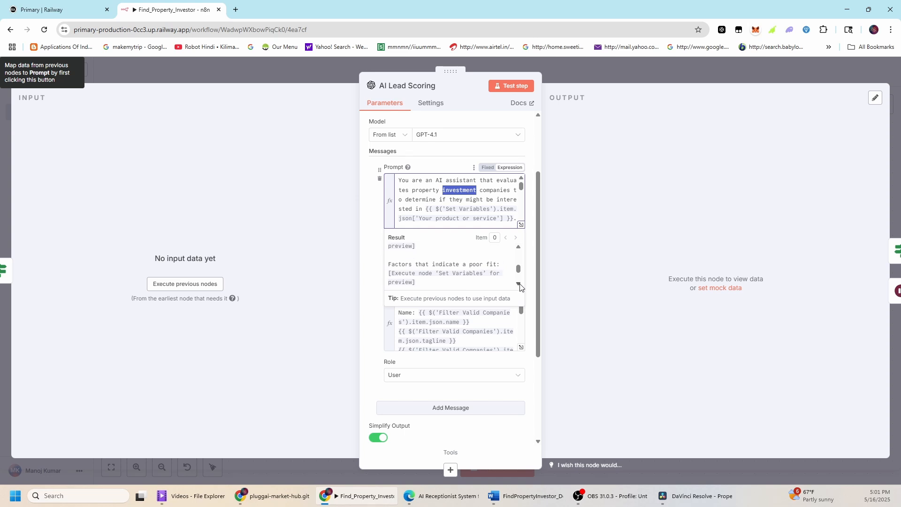
{"action": "left_click", "coordinate": [519, 284]}
{"action": "left_click", "coordinate": [519, 284]}
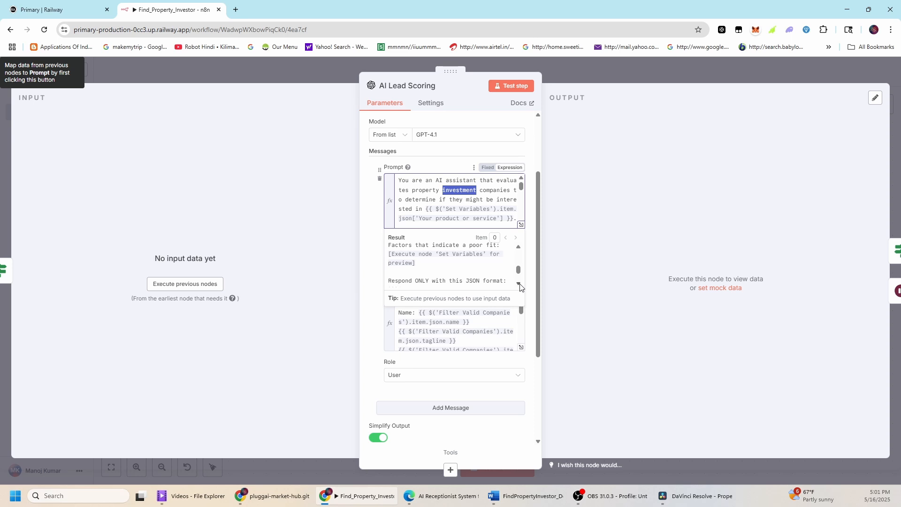
{"action": "left_click", "coordinate": [520, 284]}
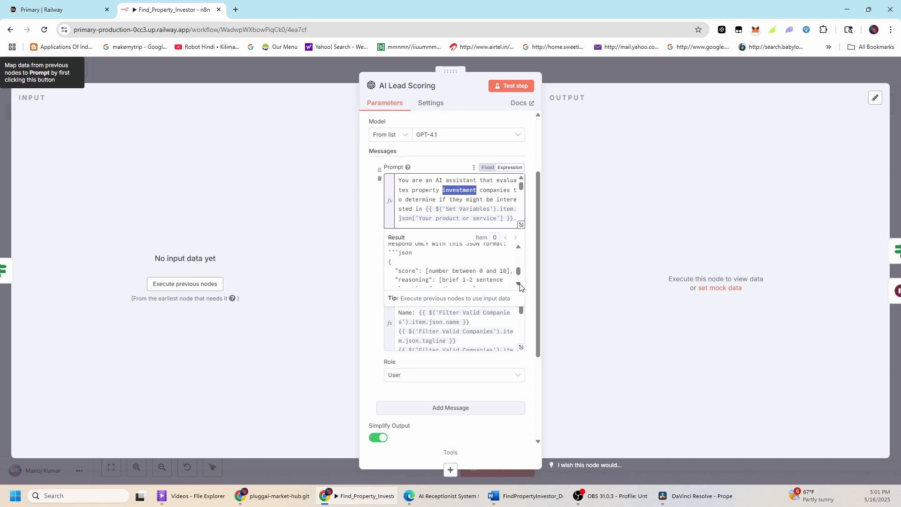
{"action": "left_click", "coordinate": [519, 284]}
{"action": "left_click", "coordinate": [520, 285]}
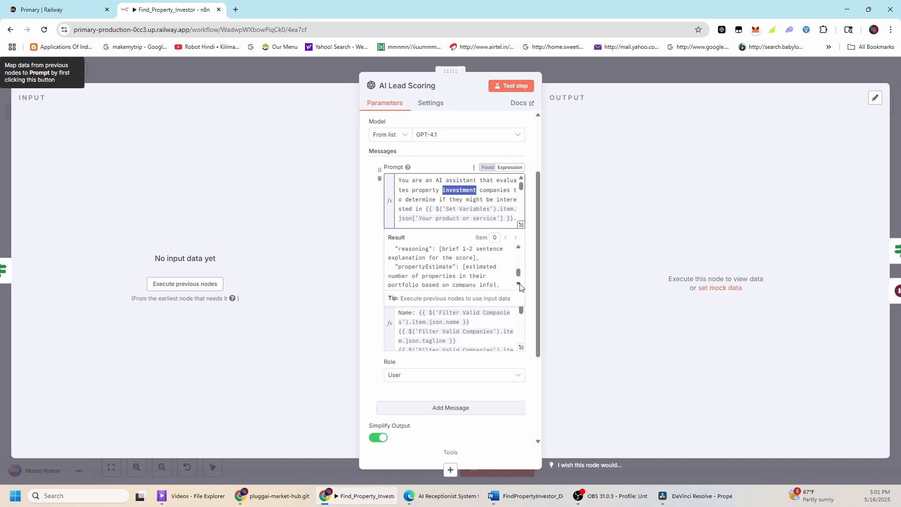
{"action": "left_click", "coordinate": [519, 284]}
{"action": "left_click", "coordinate": [519, 284]}
{"action": "left_click", "coordinate": [519, 284]}
{"action": "left_click", "coordinate": [519, 284]}
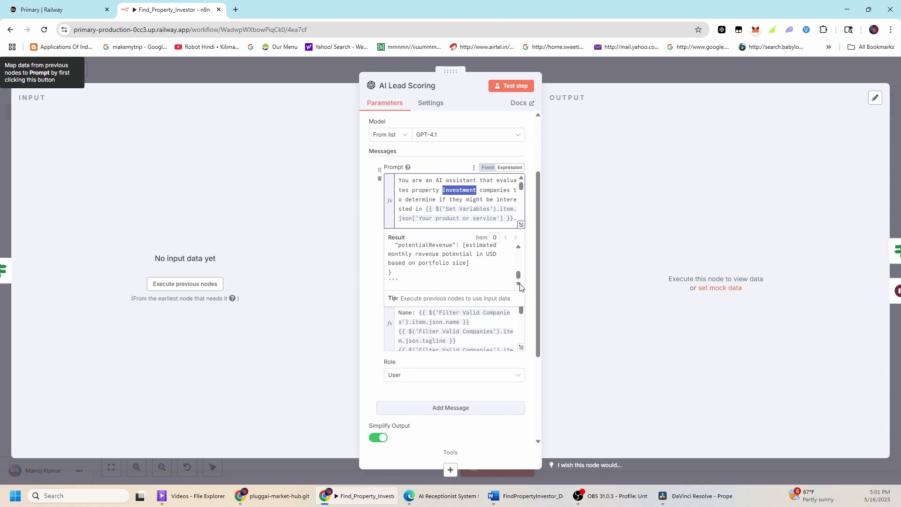
{"action": "left_click", "coordinate": [519, 248]}
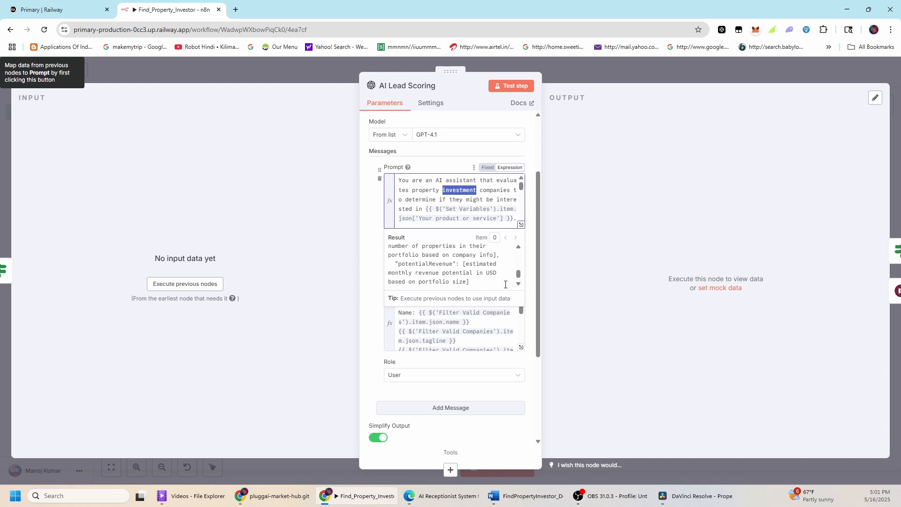
- Show the user prompt's result preview and review the company fields passed to the model
{"action": "left_click", "coordinate": [477, 327]}
{"action": "double_click", "coordinate": [477, 327]}
{"action": "scroll", "coordinate": [469, 395], "scroll_direction": "down", "scroll_amount": 3}
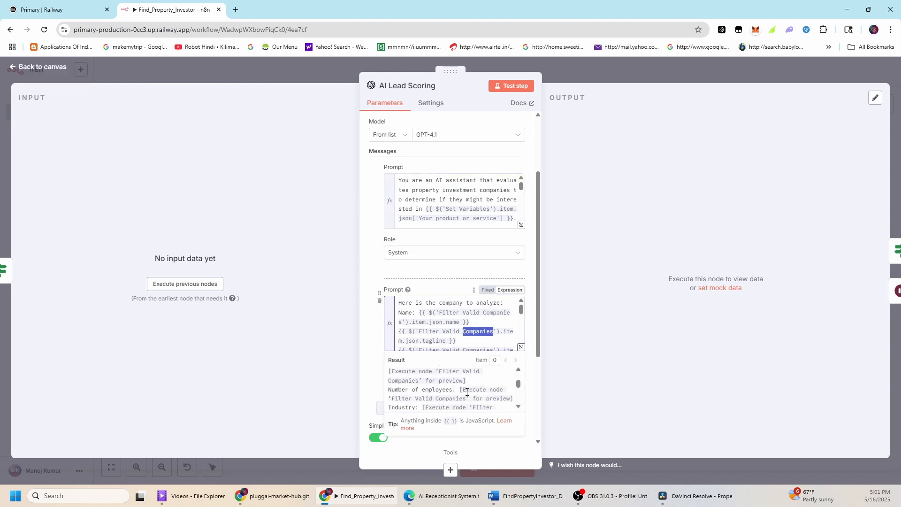
{"action": "scroll", "coordinate": [469, 396], "scroll_direction": "down", "scroll_amount": 2}
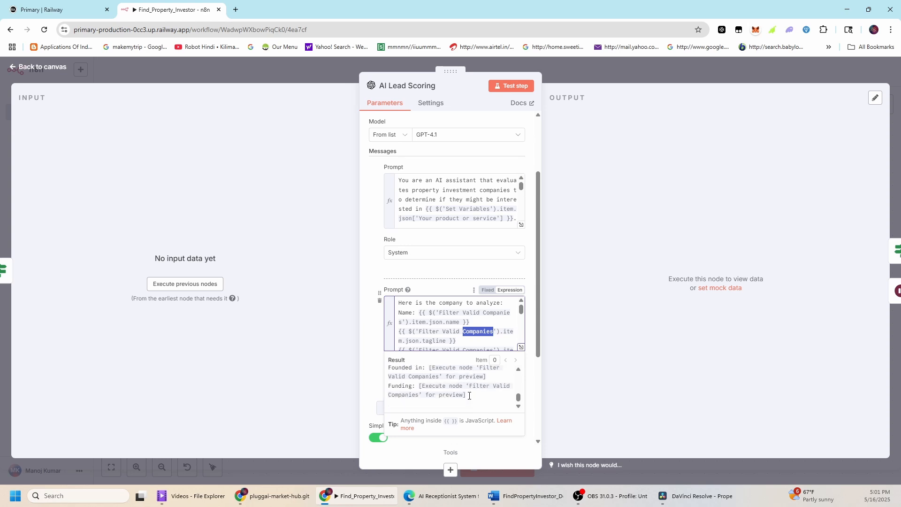
{"action": "scroll", "coordinate": [469, 396], "scroll_direction": "up", "scroll_amount": 5}
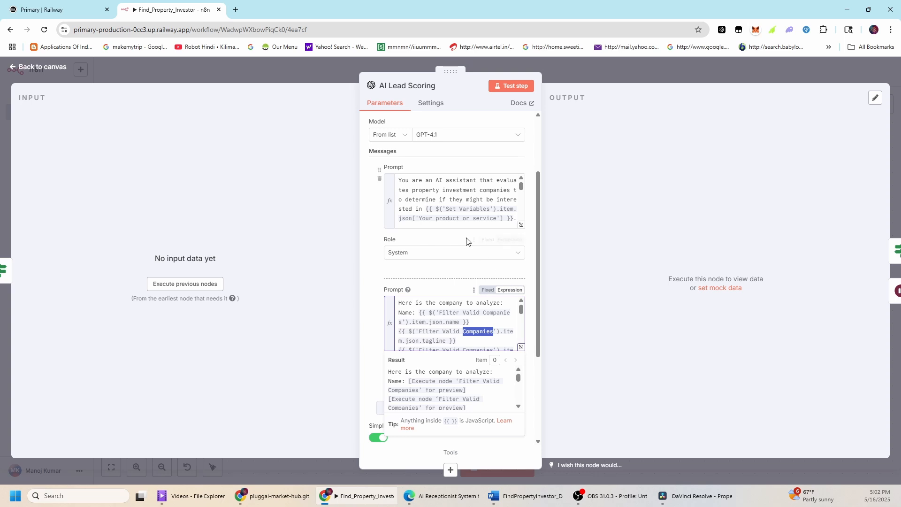
- Reopen the system prompt's result preview and recheck its evaluation criteria and response format
{"action": "double_click", "coordinate": [466, 209]}
{"action": "scroll", "coordinate": [453, 249], "scroll_direction": "down", "scroll_amount": 3}
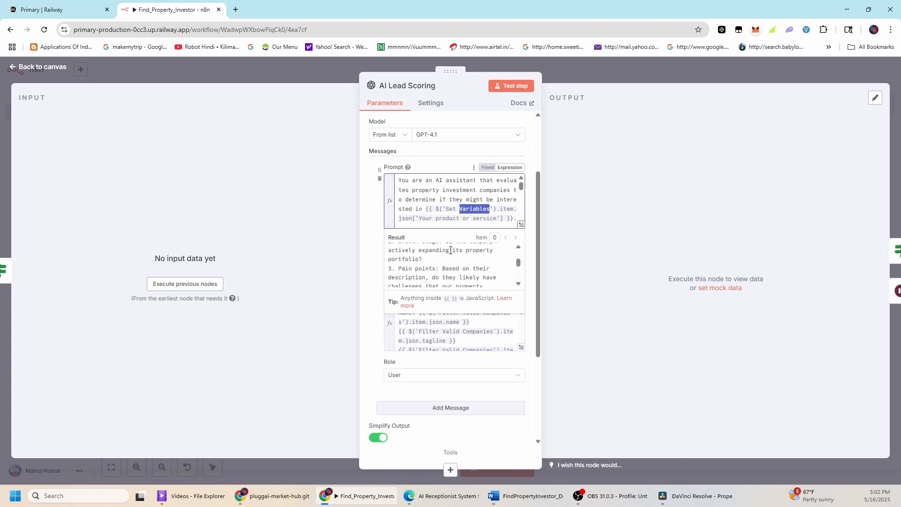
{"action": "scroll", "coordinate": [442, 273], "scroll_direction": "down", "scroll_amount": 2}
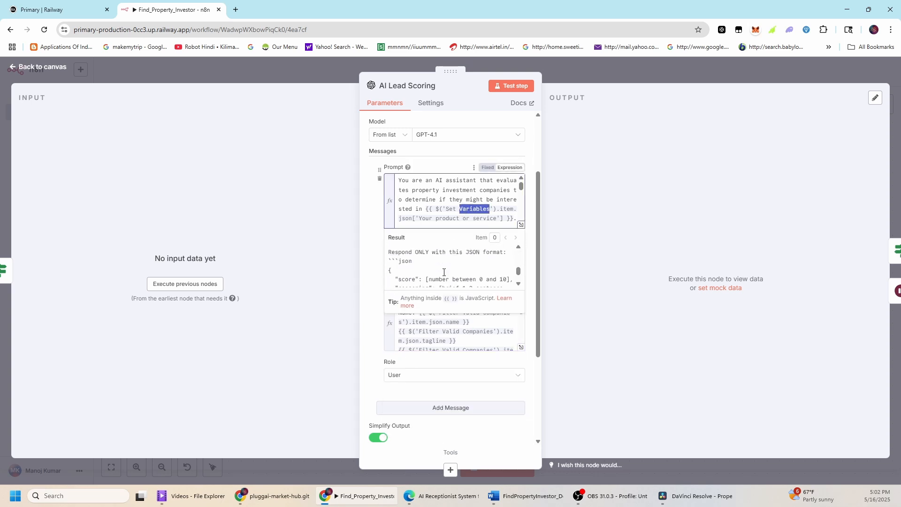
{"action": "scroll", "coordinate": [444, 273], "scroll_direction": "up", "scroll_amount": 4}
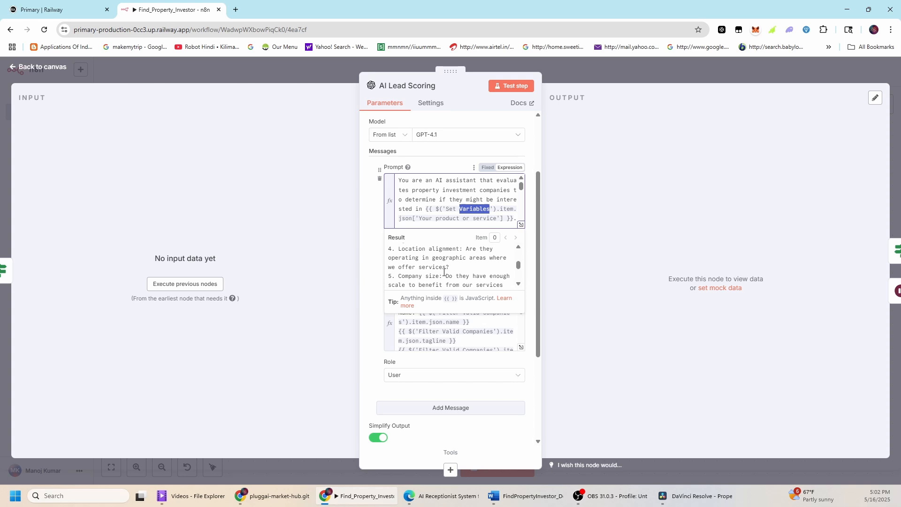
{"action": "left_click", "coordinate": [259, 178]}
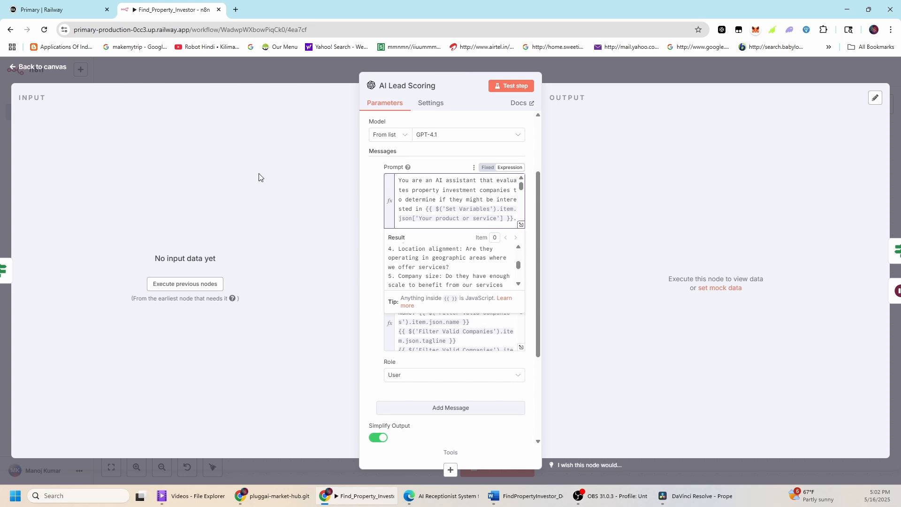
- Return from the AI Lead Scoring node to the workflow canvas and open the Add Company to CRM node
{"action": "left_click", "coordinate": [50, 71]}
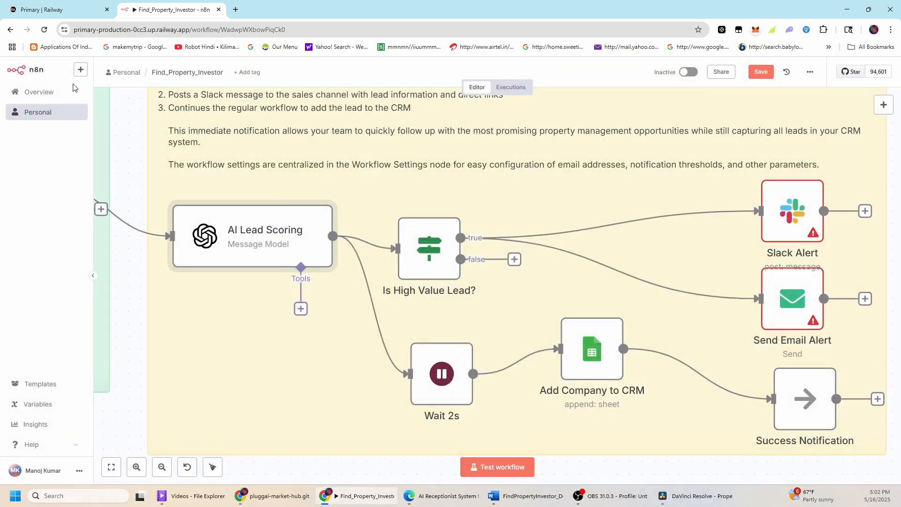
{"action": "scroll", "coordinate": [491, 413], "scroll_direction": "down", "scroll_amount": 1}
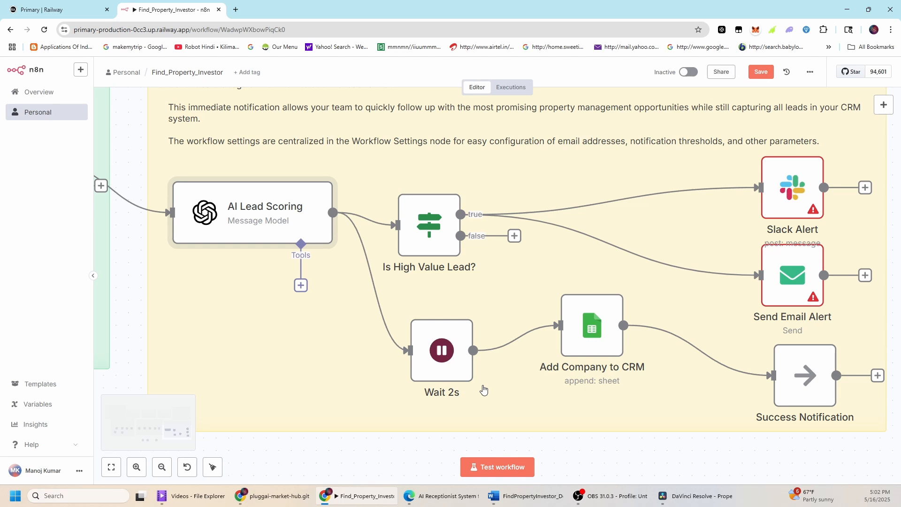
{"action": "mouse_move", "coordinate": [471, 377]}
{"action": "mouse_move", "coordinate": [570, 353]}
{"action": "double_click", "coordinate": [587, 351]}
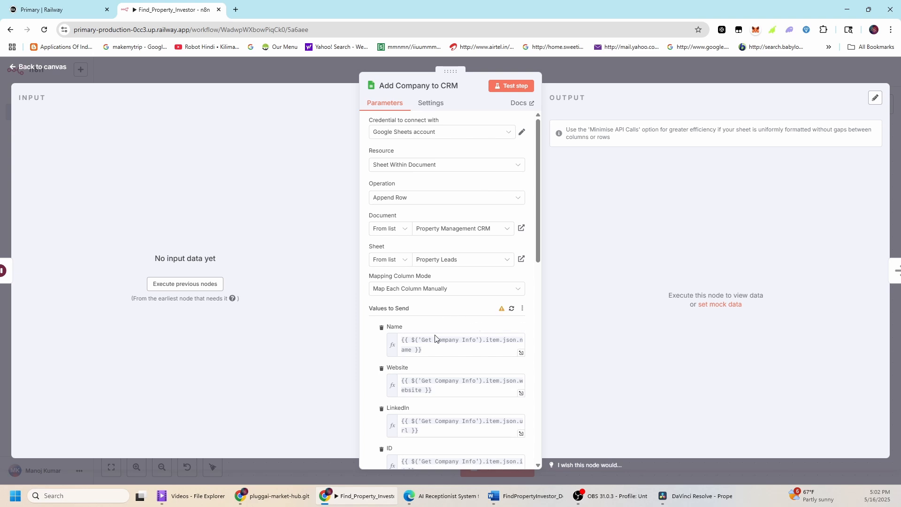
- Review the values mapped to the Property Leads sheet columns, from Name to Founded, and inspect the Score expression's result preview
{"action": "scroll", "coordinate": [429, 343], "scroll_direction": "down", "scroll_amount": 1}
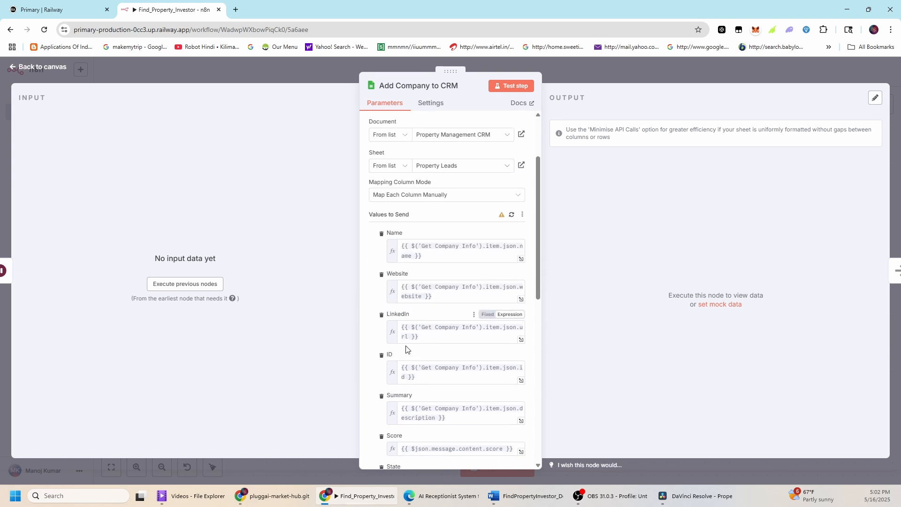
{"action": "scroll", "coordinate": [407, 328], "scroll_direction": "down", "scroll_amount": 3}
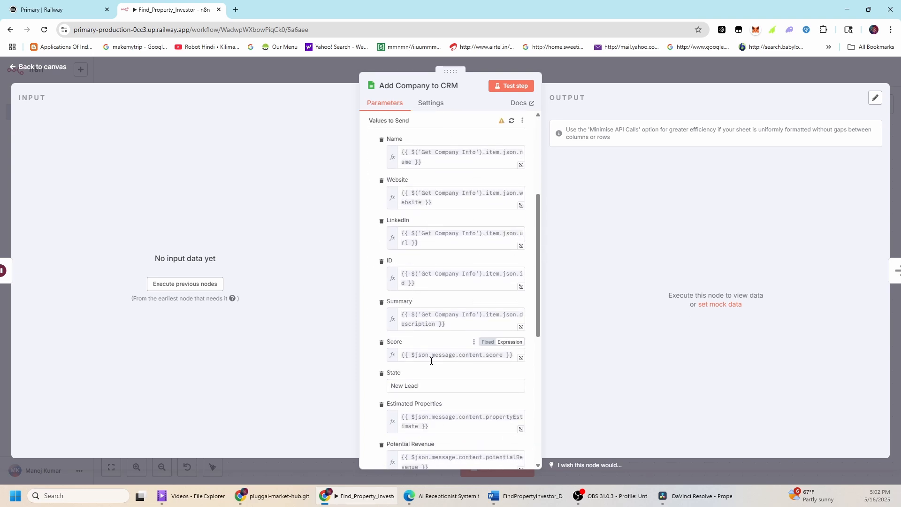
{"action": "left_click", "coordinate": [460, 355]}
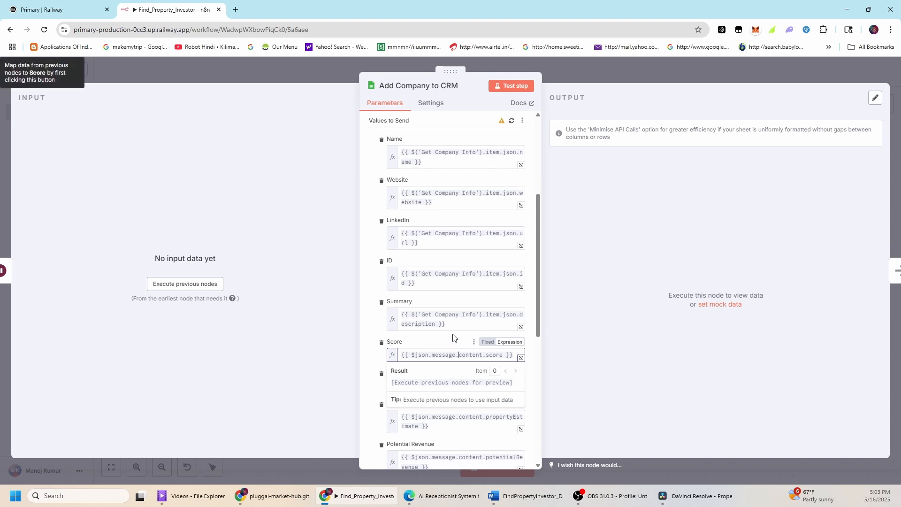
{"action": "left_click", "coordinate": [373, 335]}
{"action": "scroll", "coordinate": [394, 345], "scroll_direction": "down", "scroll_amount": 2}
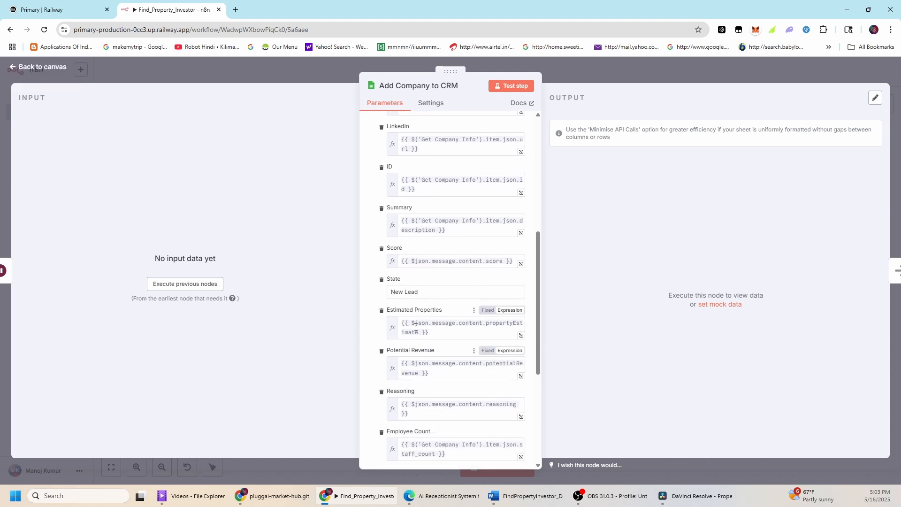
{"action": "scroll", "coordinate": [430, 320], "scroll_direction": "down", "scroll_amount": 1}
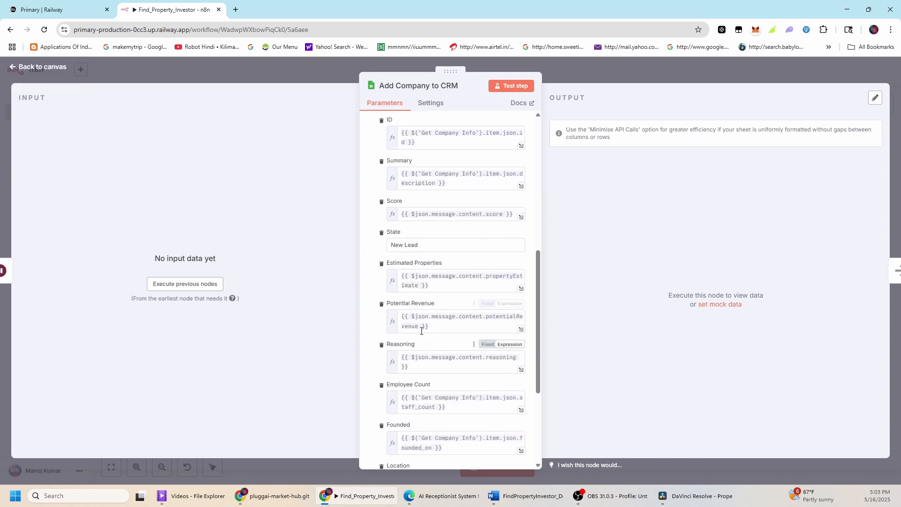